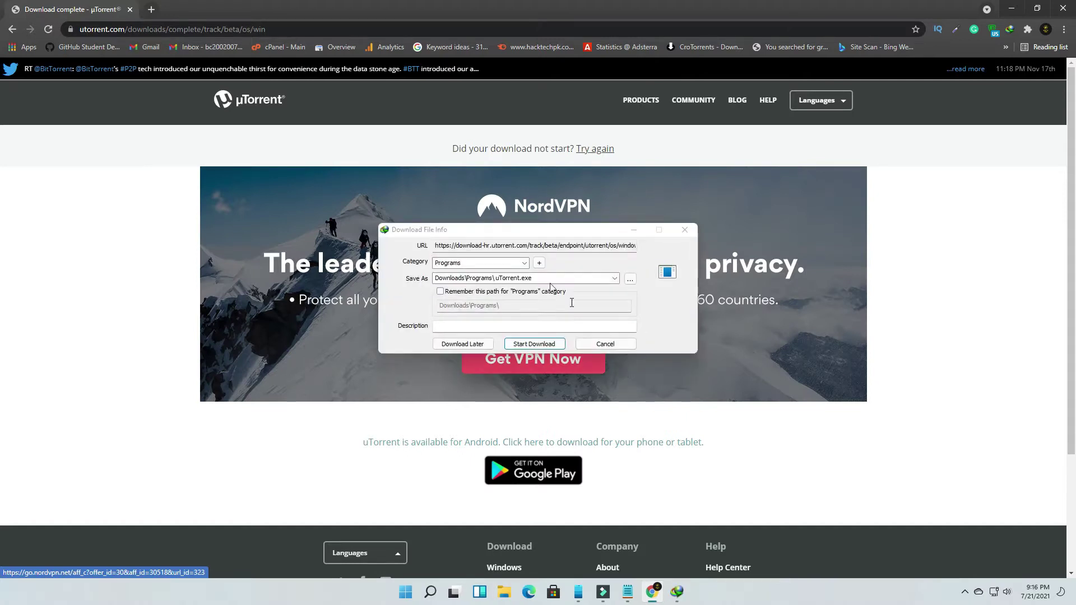
Step: Download uTorrent.exe to the Downloads\Programs folder and launch the installer with the browser minimized
{"action": "left_click", "coordinate": [533, 346]}
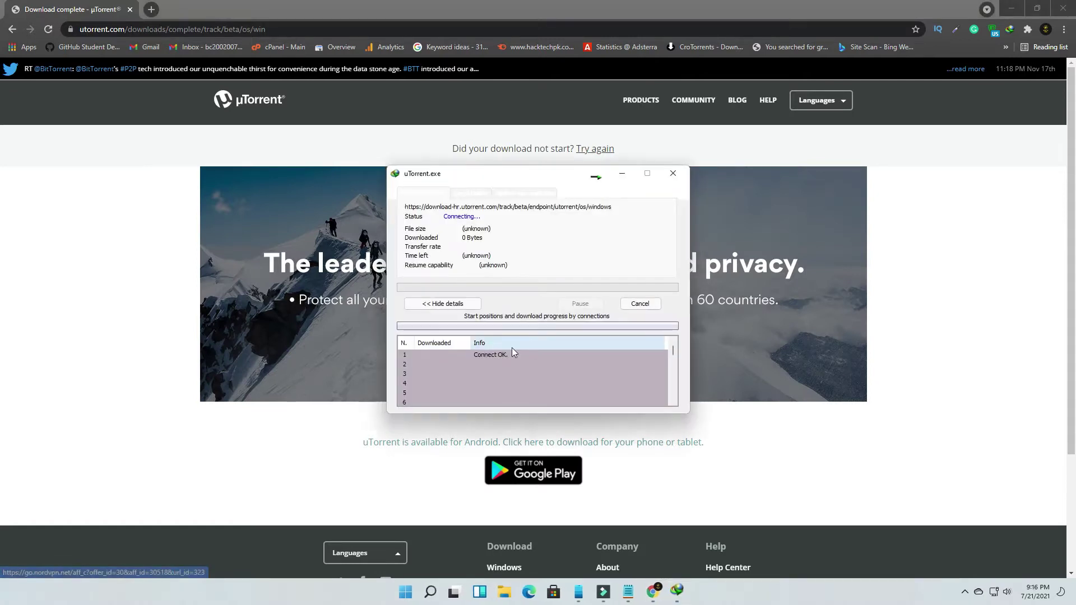
{"action": "left_click", "coordinate": [525, 193]}
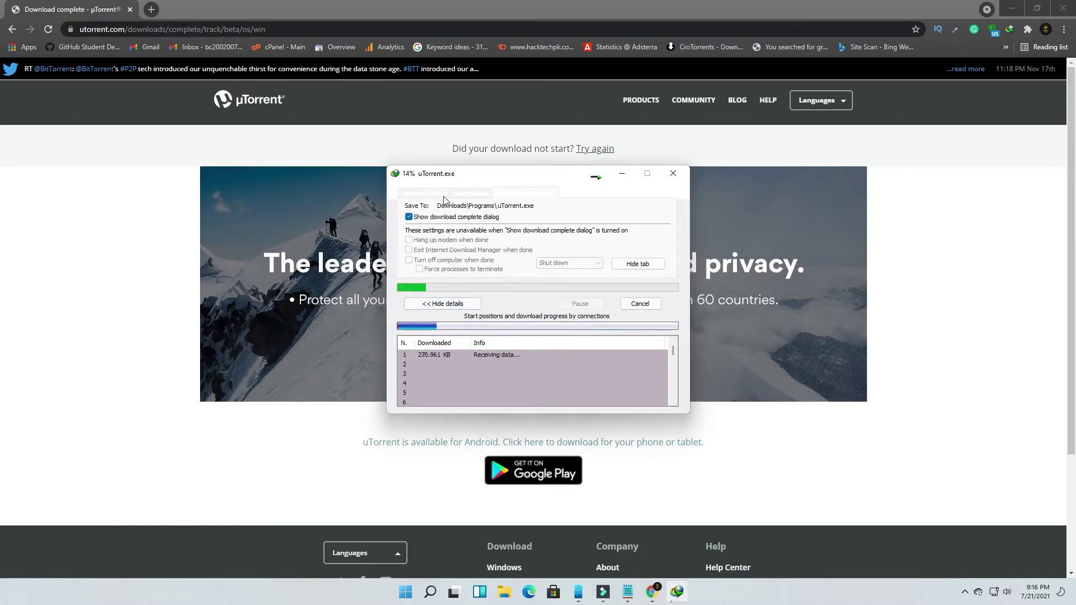
{"action": "left_click", "coordinate": [440, 194]}
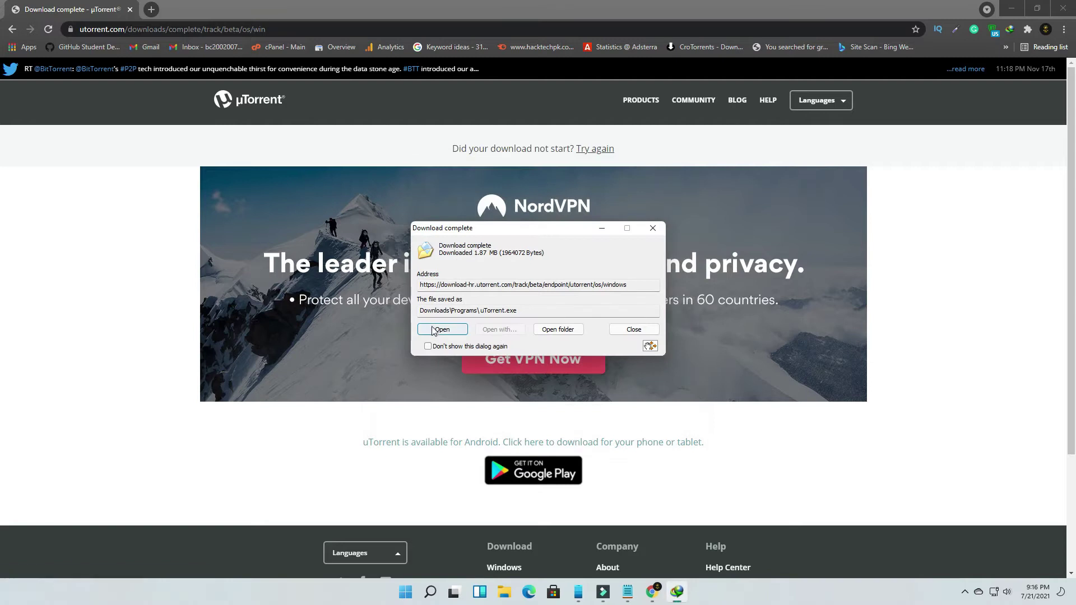
{"action": "left_click", "coordinate": [444, 331]}
{"action": "left_click", "coordinate": [150, 10]}
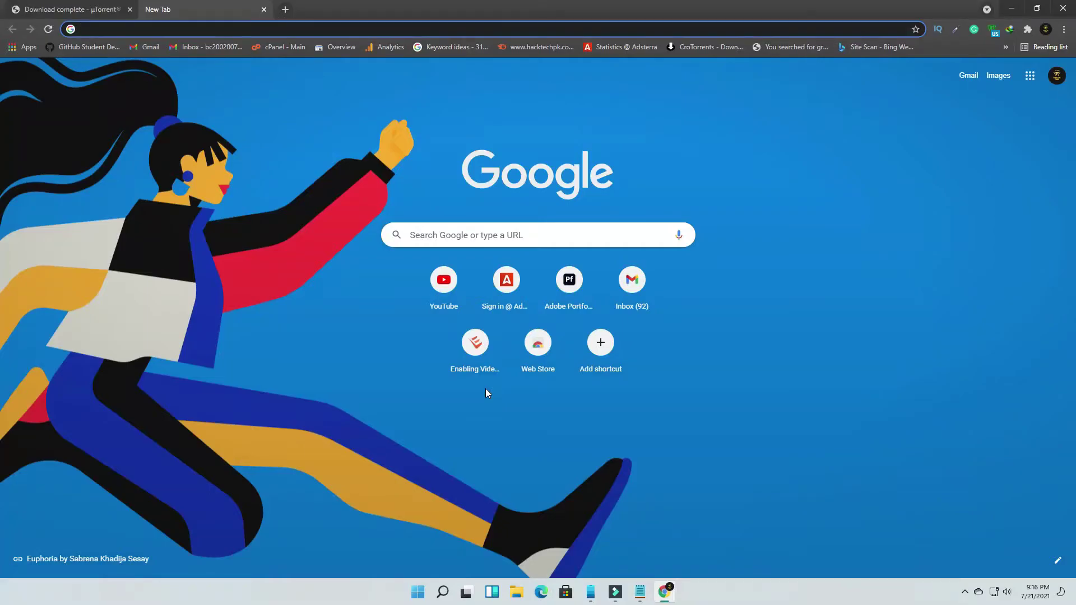
{"action": "left_click", "coordinate": [1012, 8]}
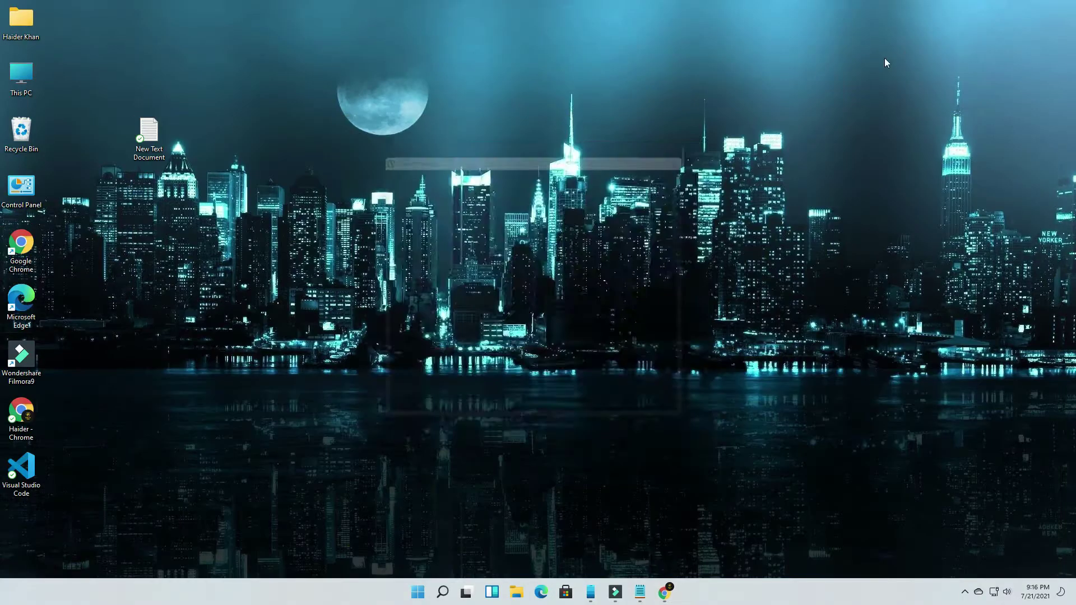
Step: Complete the µTorrent setup with only the desktop icon and the Windows Firewall exception enabled, and close the windows it opens
{"action": "left_click", "coordinate": [651, 410]}
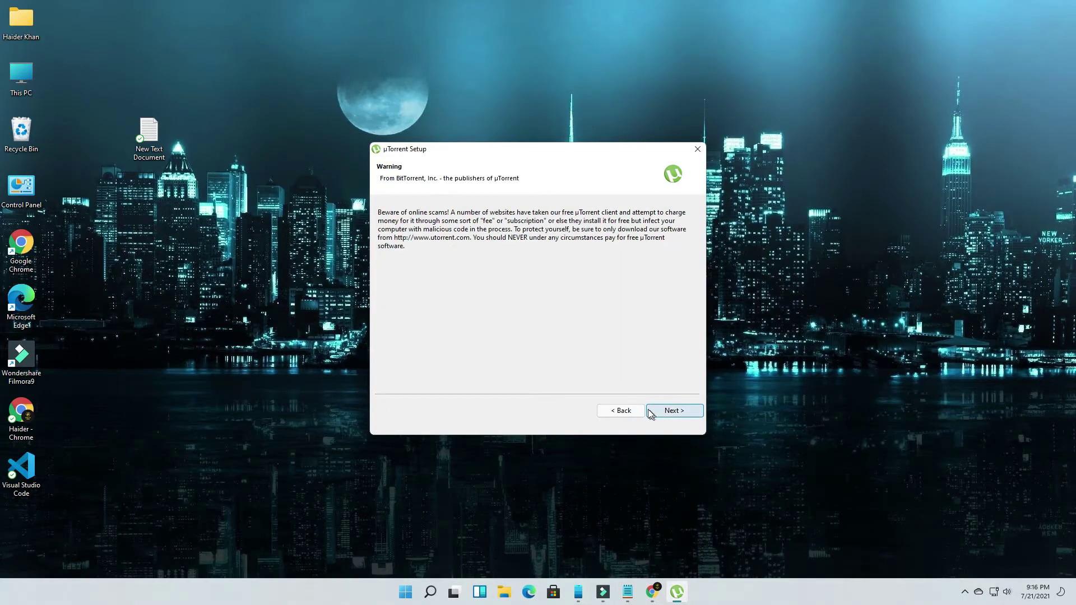
{"action": "left_click", "coordinate": [657, 415]}
{"action": "left_click", "coordinate": [659, 416]}
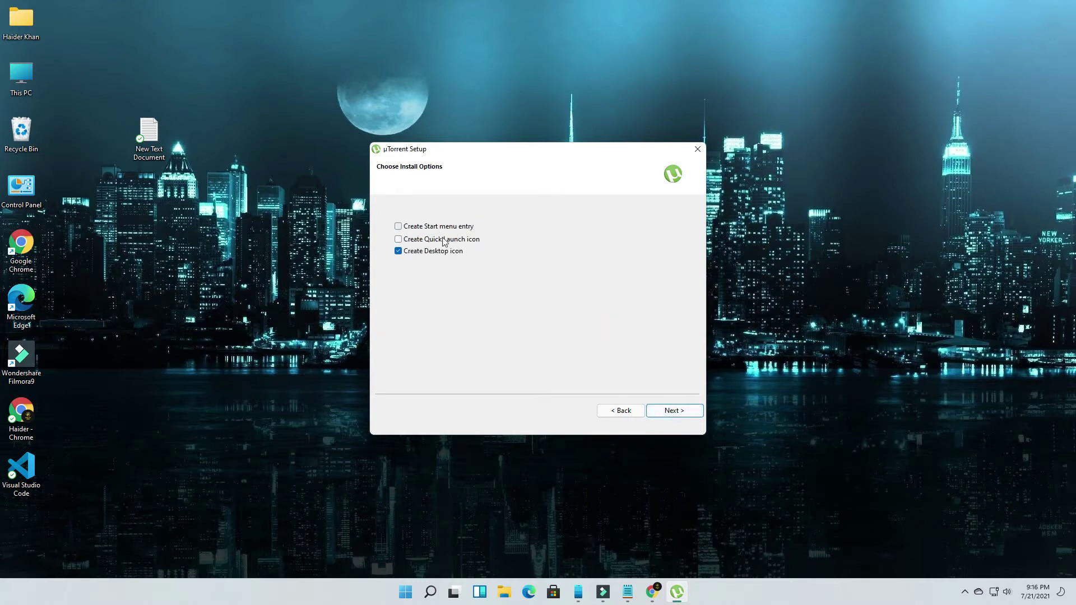
{"action": "left_click", "coordinate": [674, 412]}
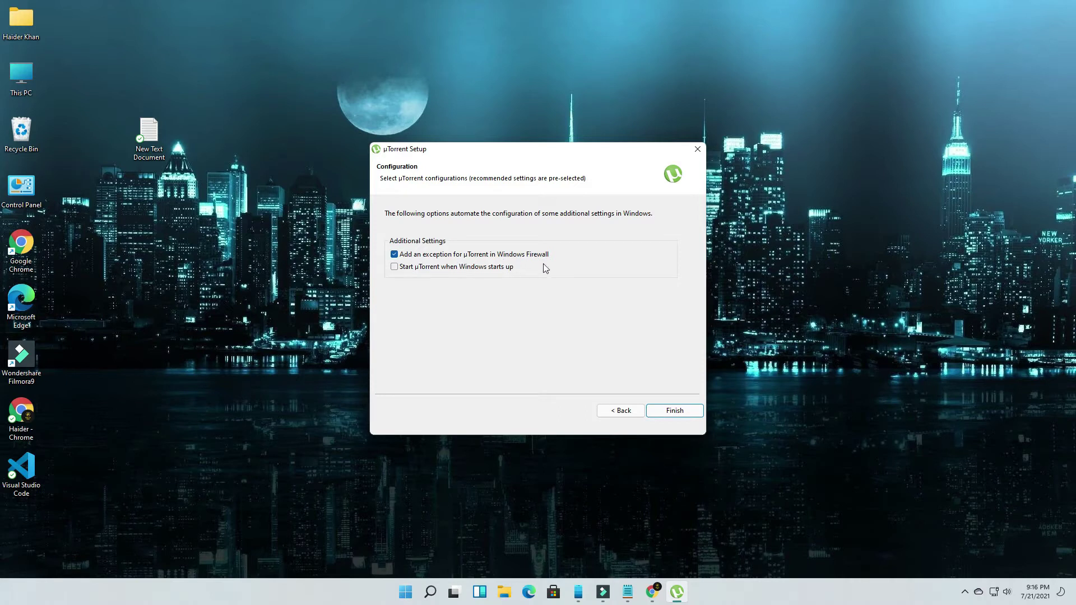
{"action": "left_click", "coordinate": [674, 411]}
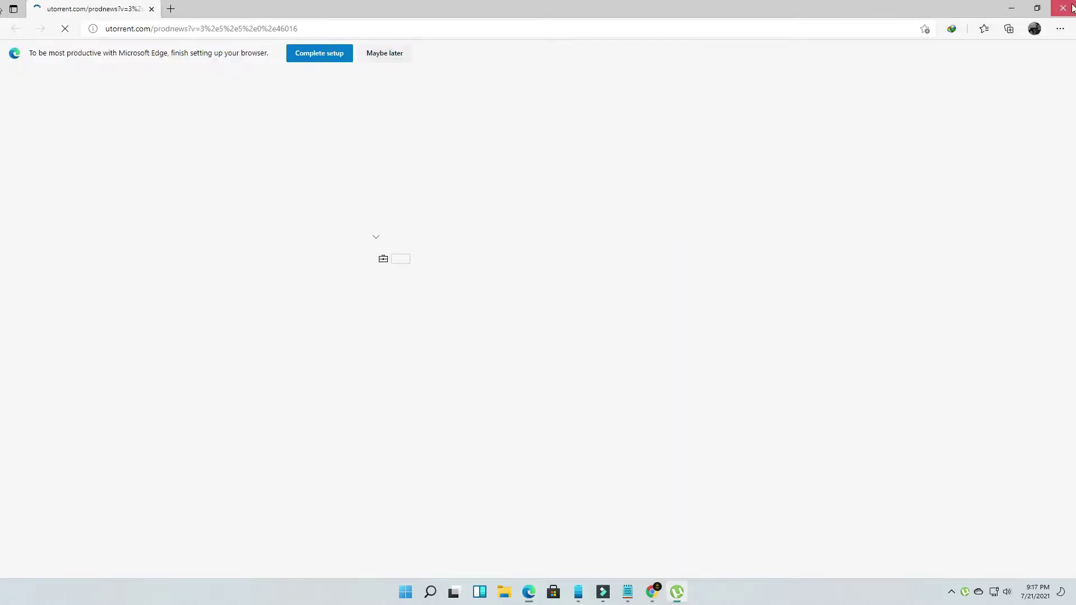
{"action": "left_click", "coordinate": [1065, 4]}
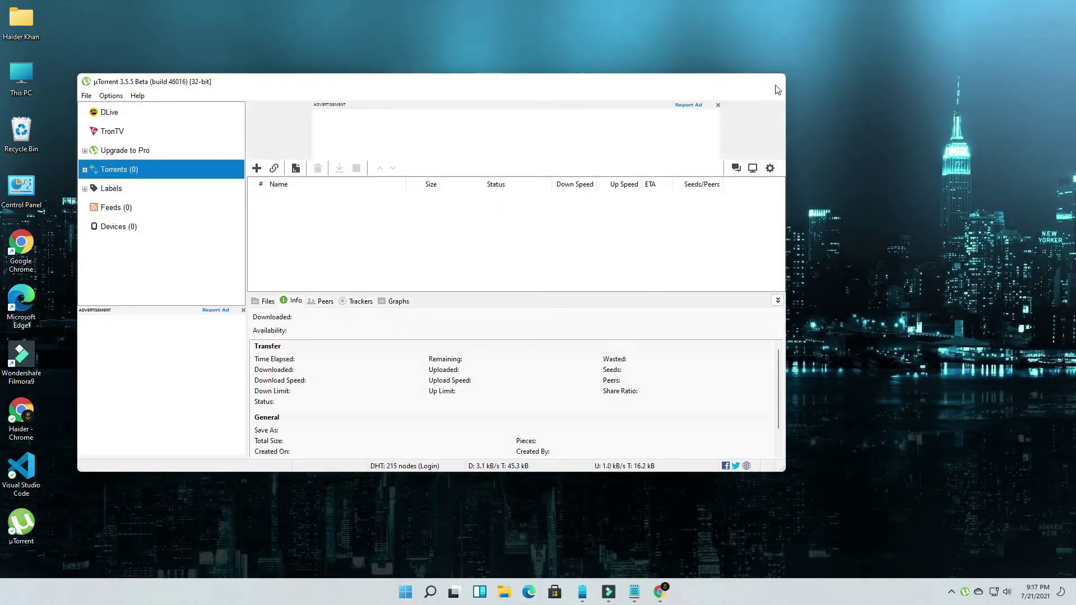
{"action": "left_click", "coordinate": [773, 81]}
{"action": "right_click", "coordinate": [313, 227]}
{"action": "left_click", "coordinate": [339, 289]}
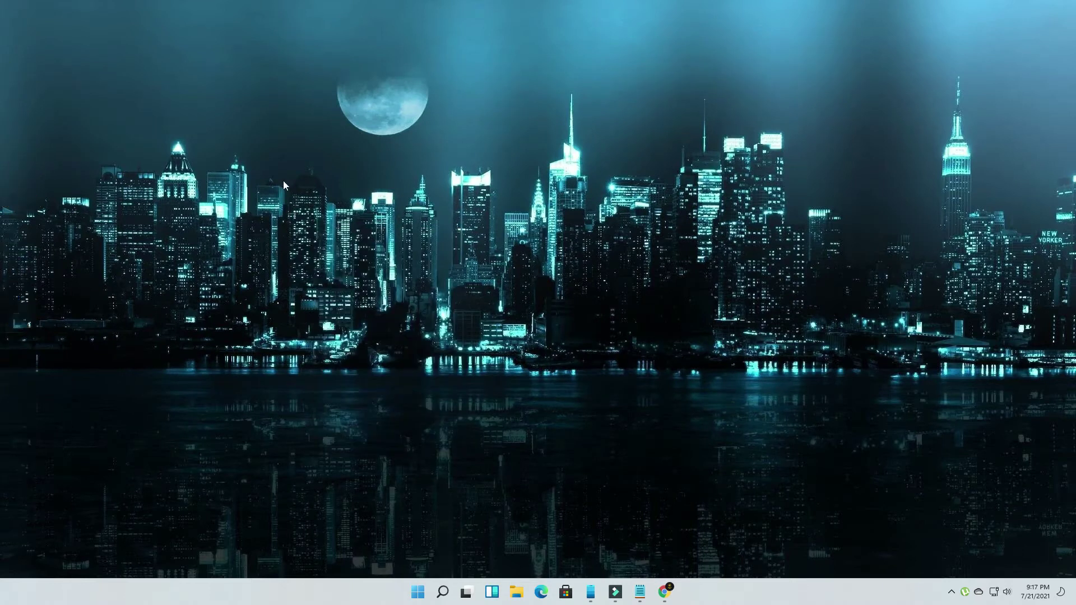
{"action": "right_click", "coordinate": [284, 180]}
{"action": "left_click", "coordinate": [318, 248]}
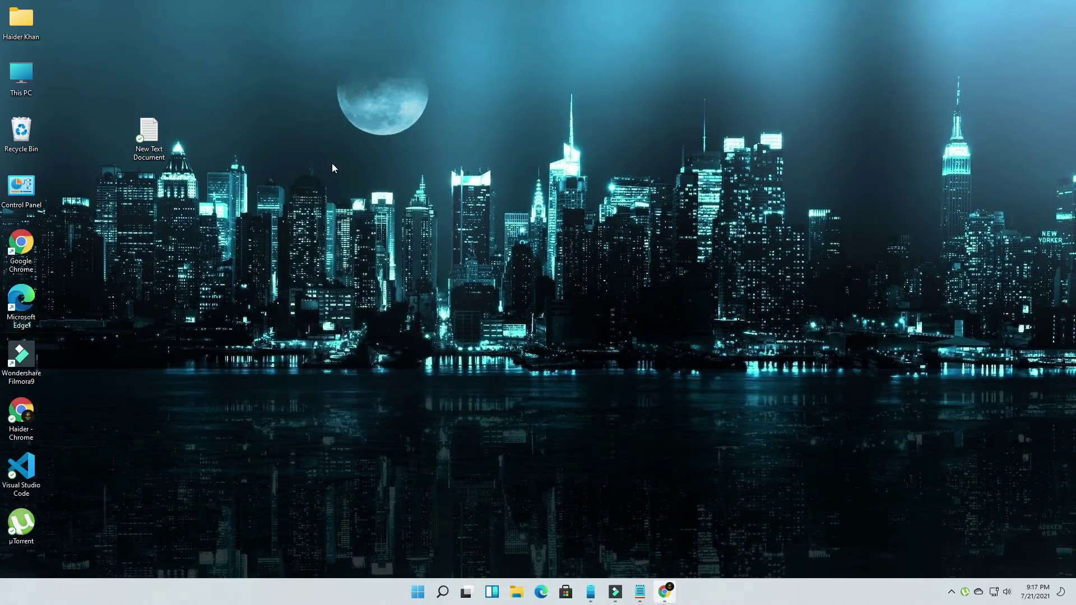
{"action": "right_click", "coordinate": [324, 149]}
{"action": "left_click", "coordinate": [360, 216]}
Step: Switch back to Chrome, search Google for "the pirates bay" and open the tpbproxypirate.com result
{"action": "left_click", "coordinate": [665, 592]}
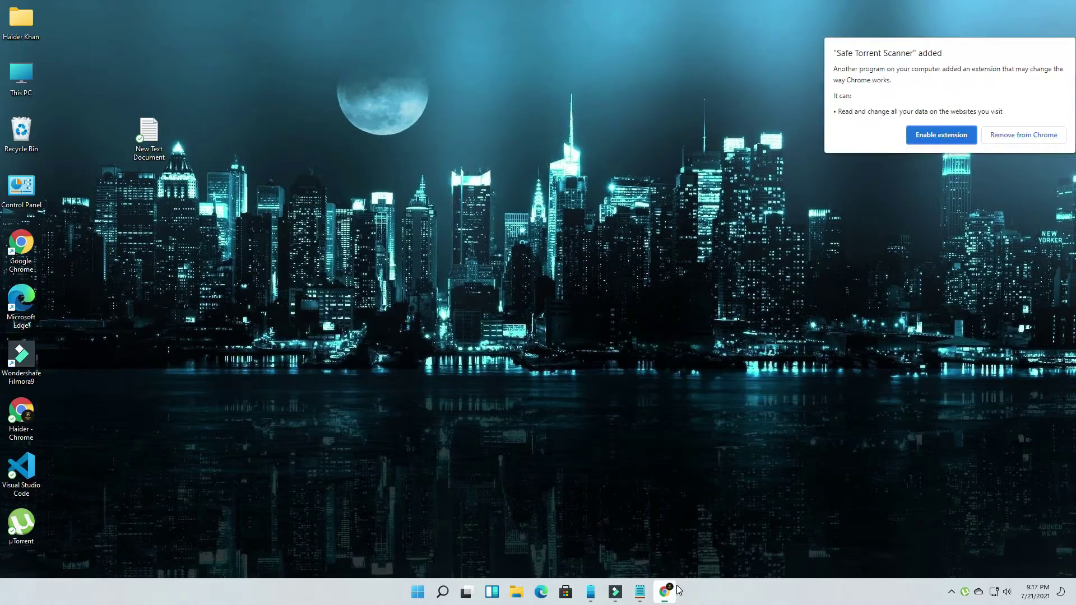
{"action": "type", "text": "the pirates bay"}
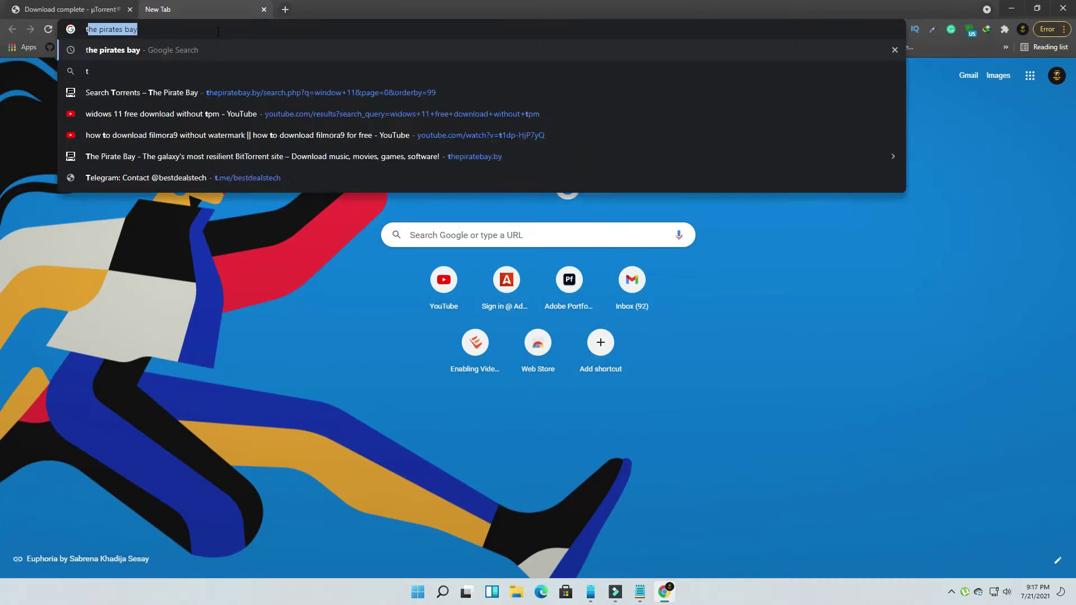
{"action": "key", "text": "Return"}
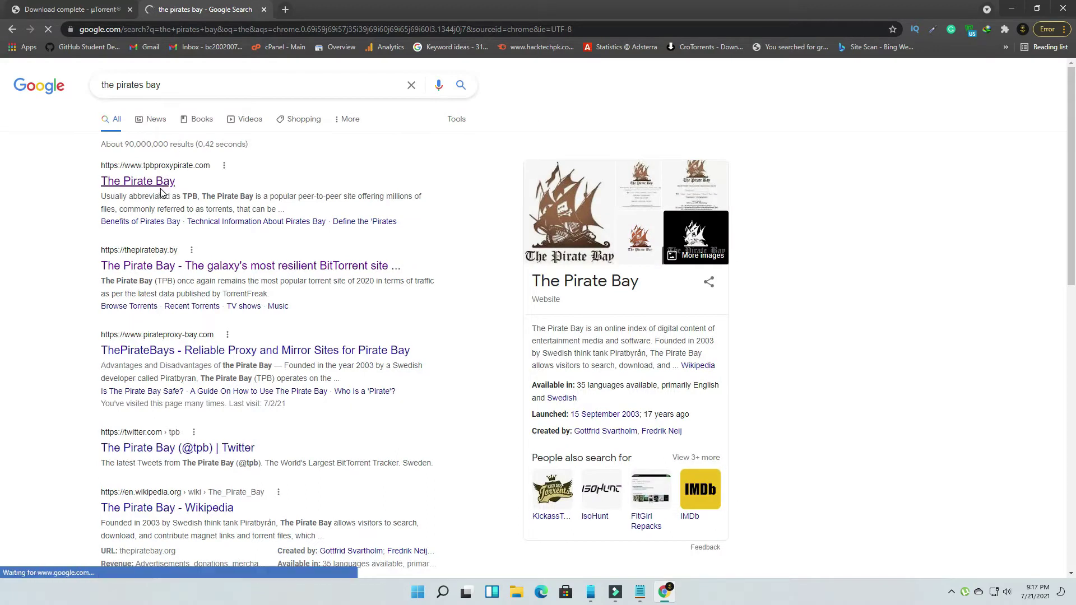
{"action": "left_click", "coordinate": [159, 182]}
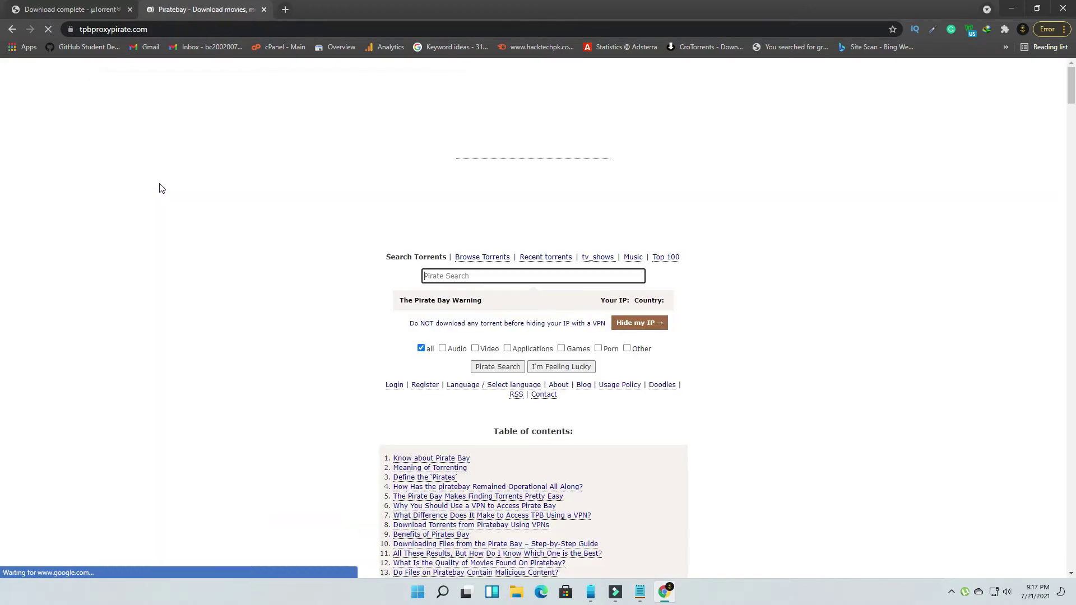
Step: Search the torrent site for "windows 11"
{"action": "left_click", "coordinate": [505, 284]}
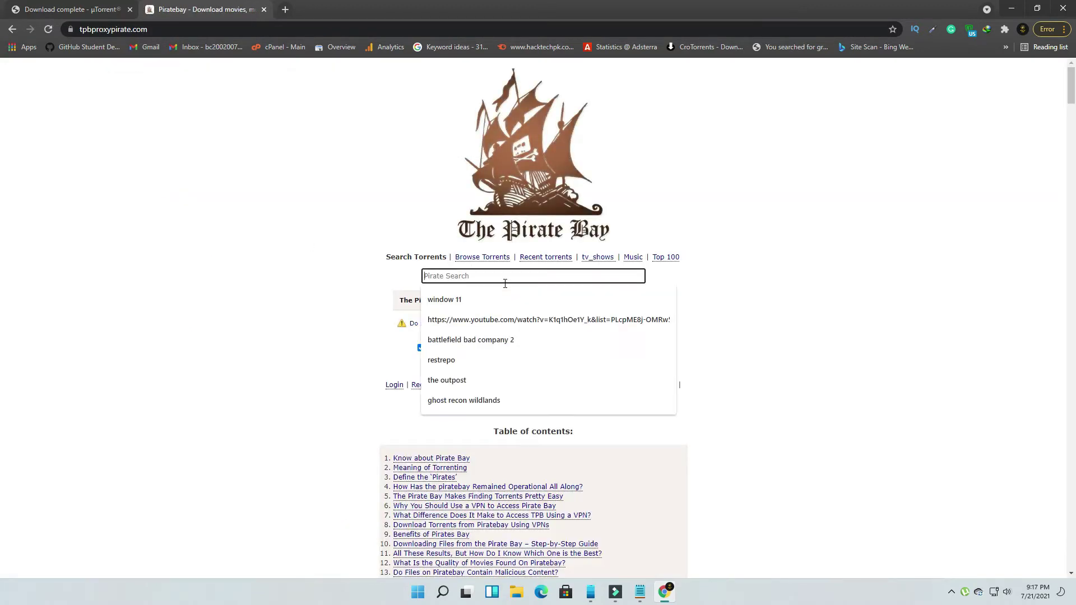
{"action": "type", "text": "window"}
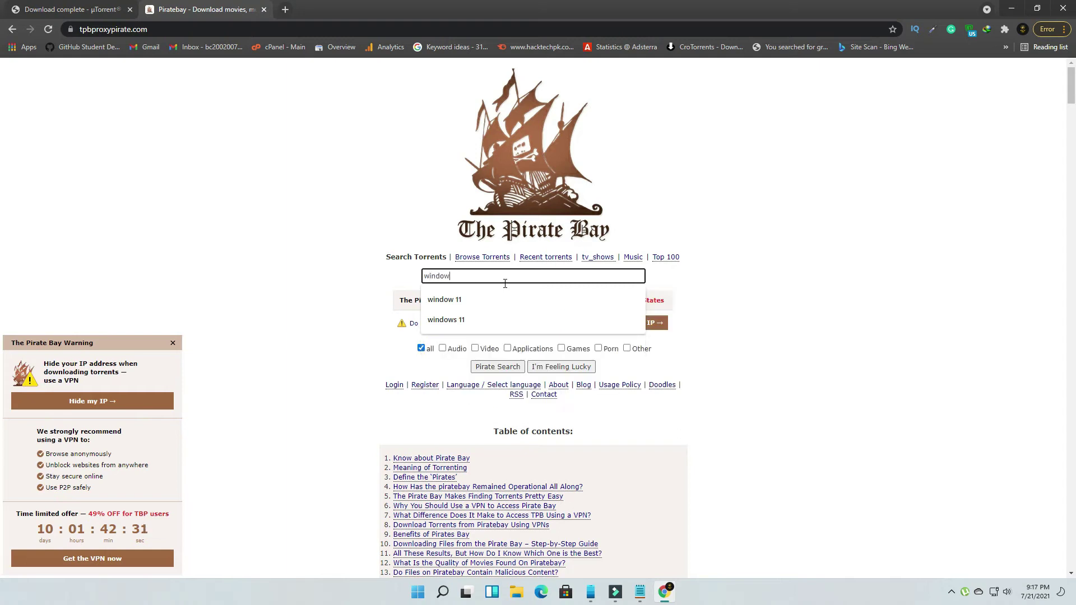
{"action": "type", "text": "s 11"}
{"action": "key", "text": "Return"}
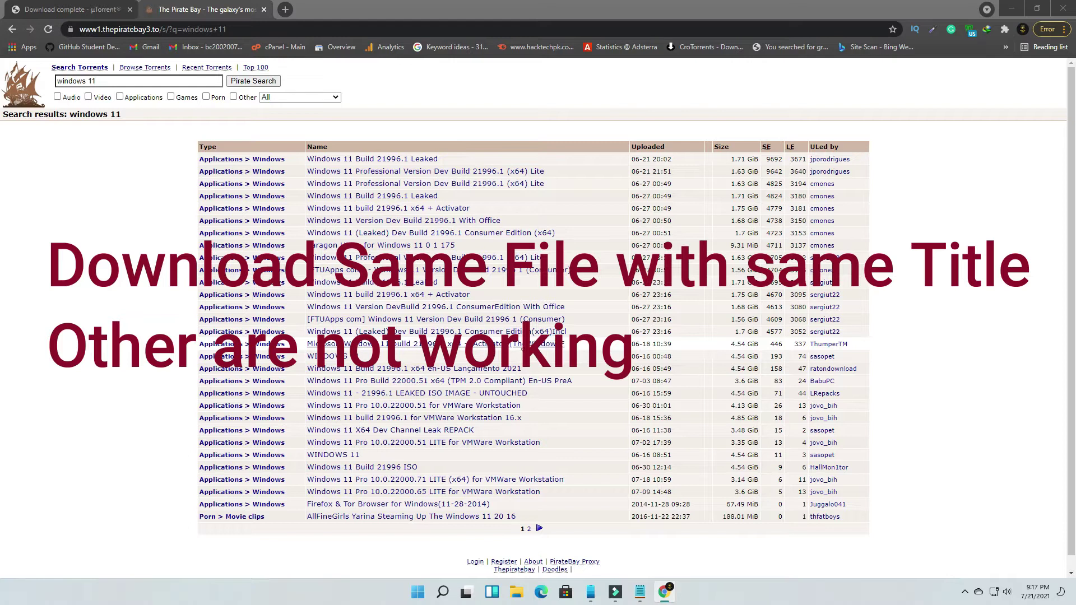
Step: Open the "Microsoft Windows 11 build 21996.1 x64 + Activator" torrent page and send its magnet link to µTorrent
{"action": "left_click", "coordinate": [519, 346]}
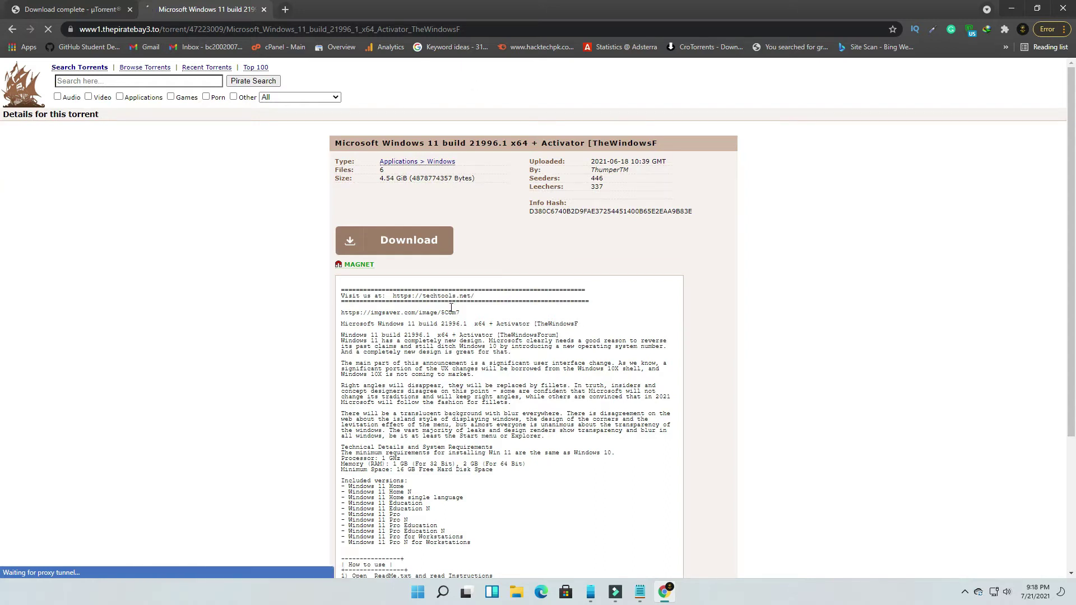
{"action": "scroll", "coordinate": [376, 213], "scroll_direction": "down", "scroll_amount": 5}
{"action": "scroll", "coordinate": [364, 247], "scroll_direction": "up", "scroll_amount": 5}
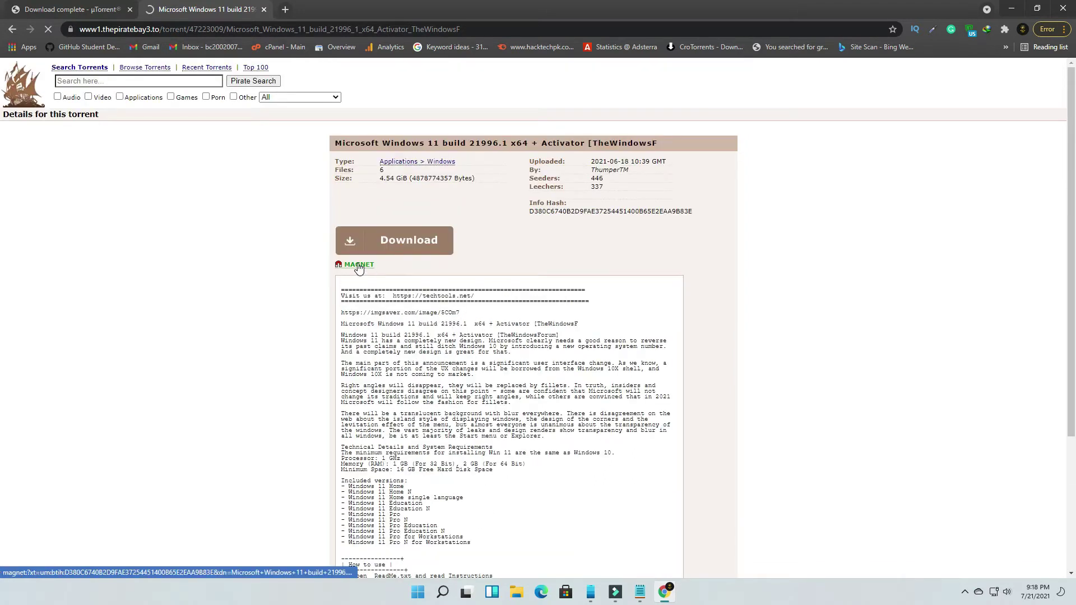
{"action": "left_click", "coordinate": [359, 266]}
{"action": "left_click", "coordinate": [592, 128]}
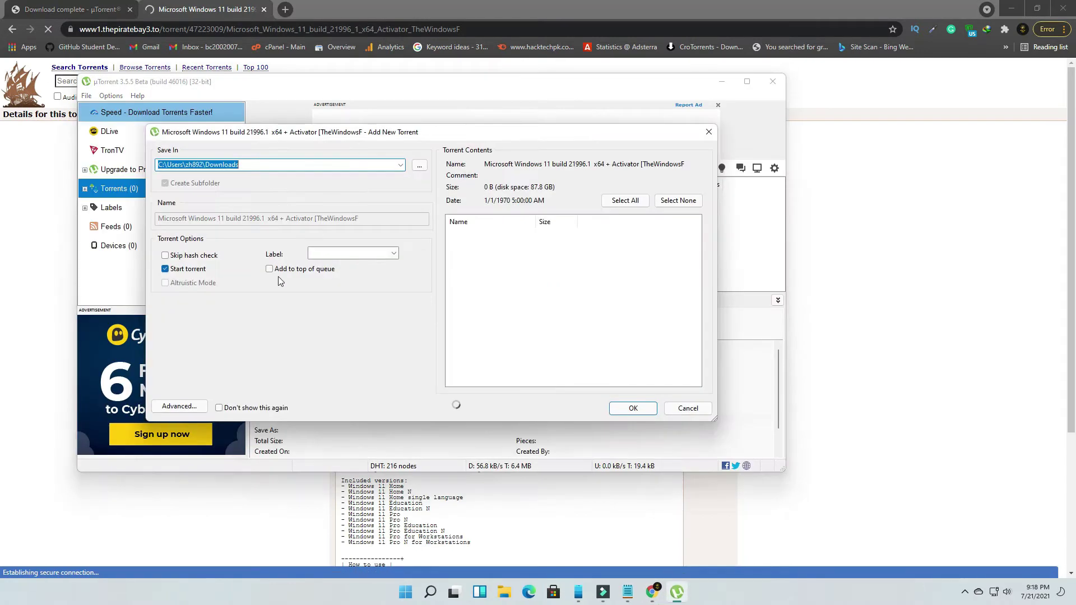
Step: Look at the save folder choices for the torrent, cancel adding it and close the µTorrent window
{"action": "left_click", "coordinate": [419, 166]}
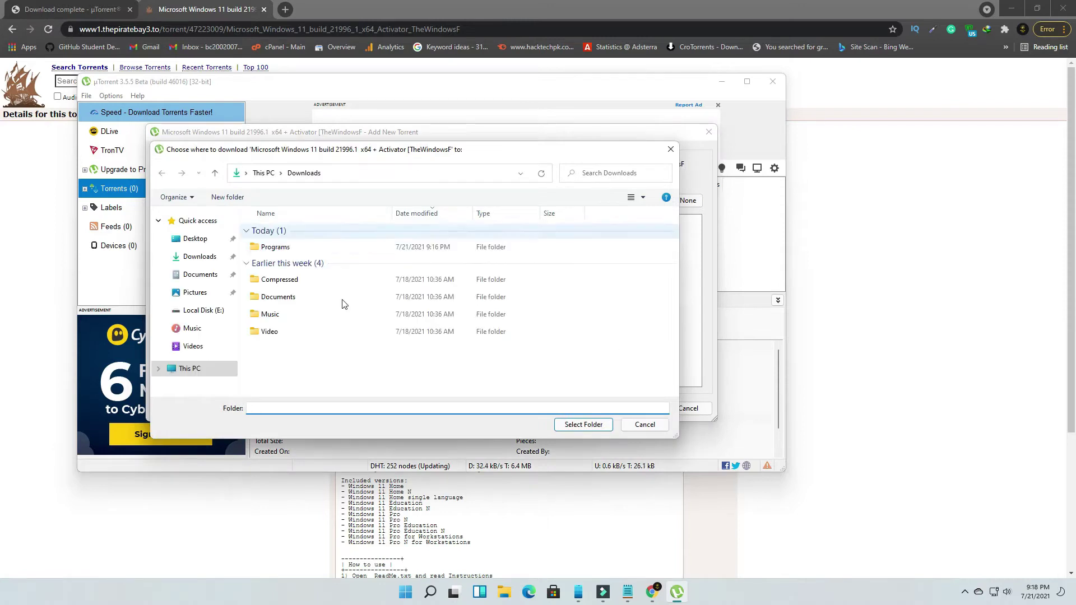
{"action": "left_click", "coordinate": [672, 147]}
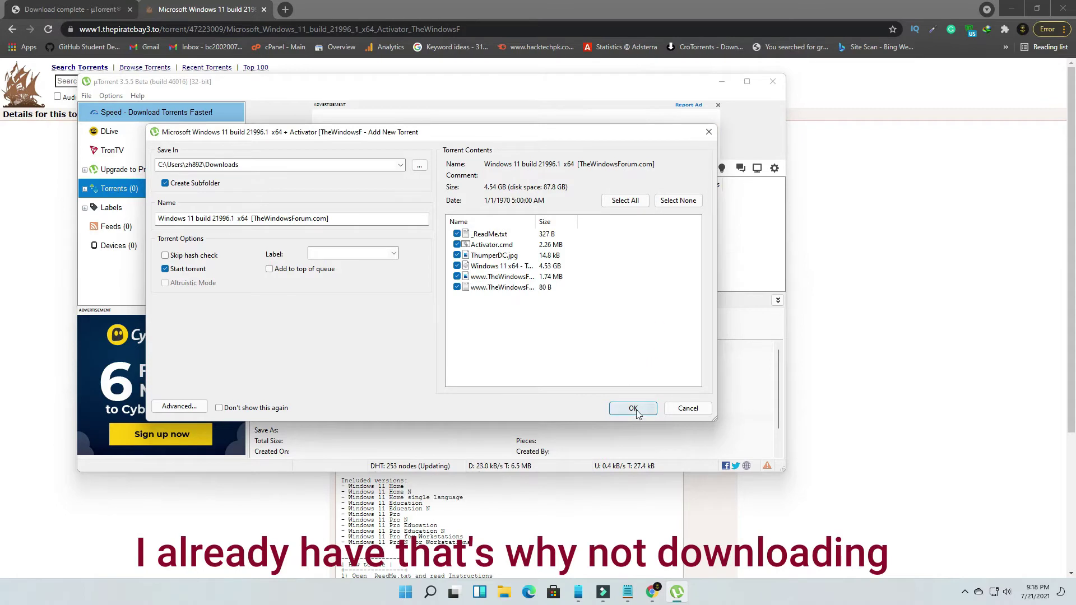
{"action": "left_click", "coordinate": [709, 132]}
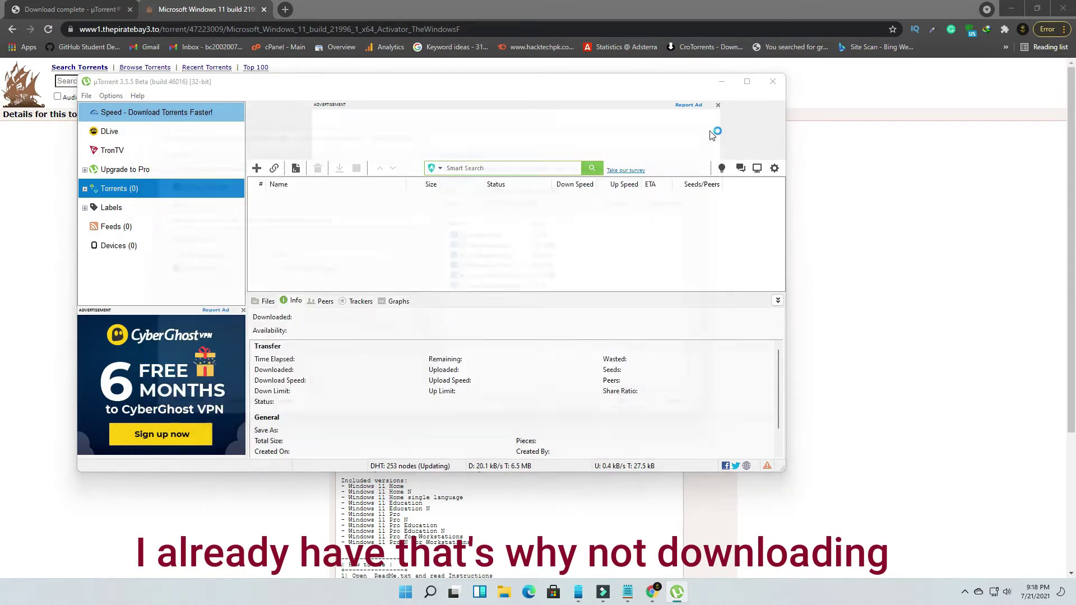
{"action": "left_click", "coordinate": [774, 84]}
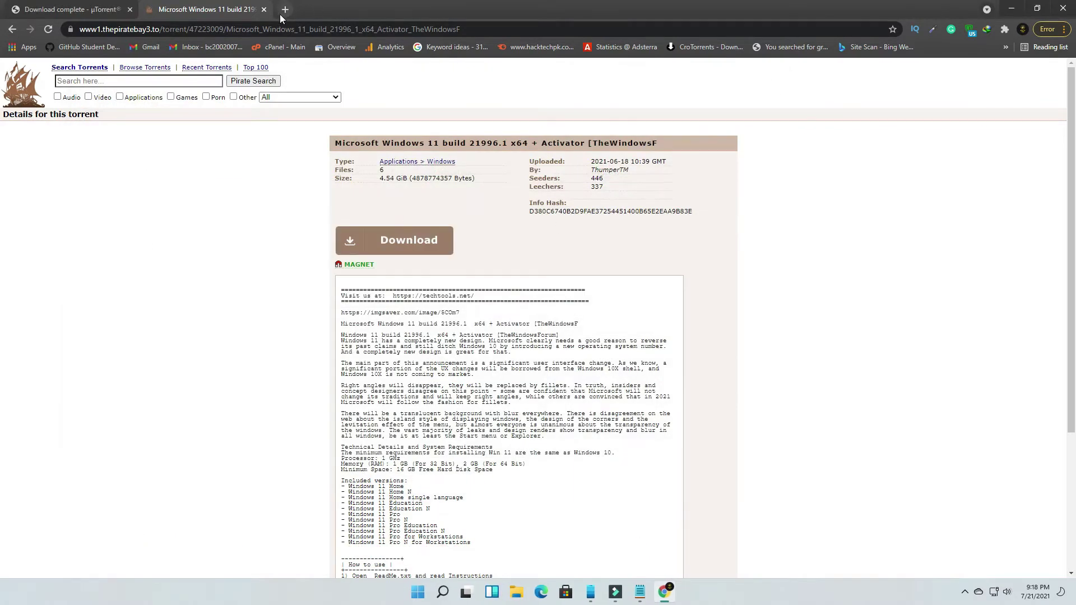
Step: Replace the torrent page with a new tab, search Google for "rufus download" and open the rufus.ie site
{"action": "left_click", "coordinate": [281, 13]}
{"action": "left_click", "coordinate": [263, 10]}
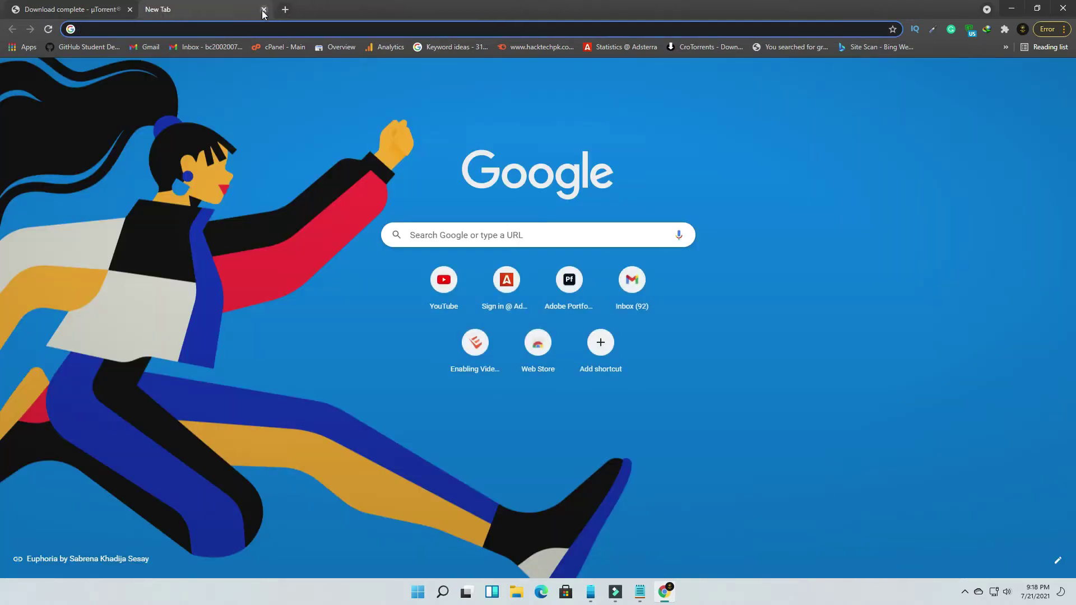
{"action": "type", "text": "rufus"}
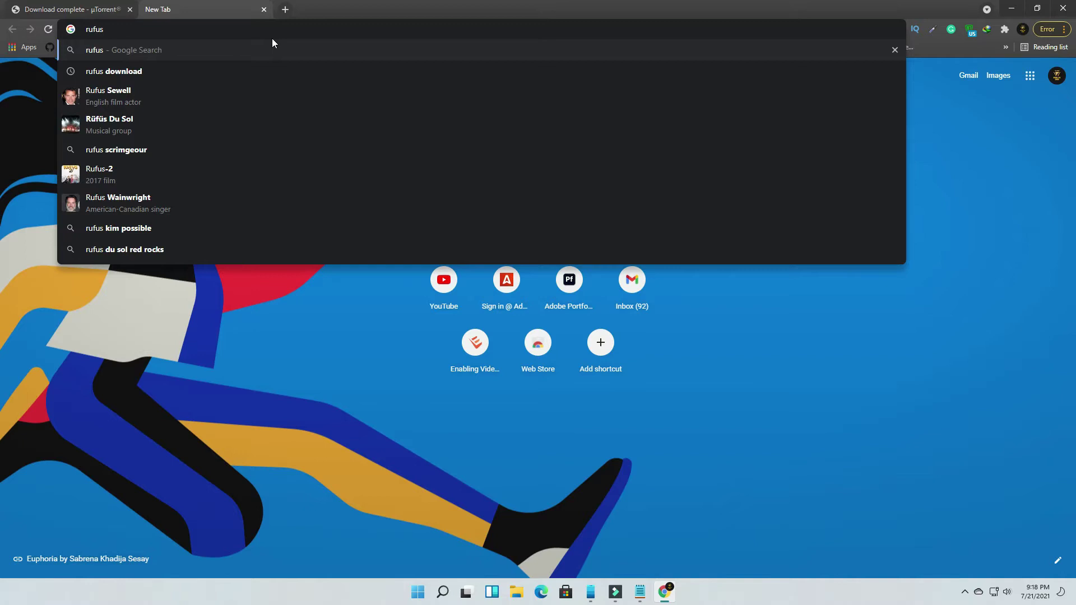
{"action": "key", "text": "Down"}
{"action": "key", "text": "Return"}
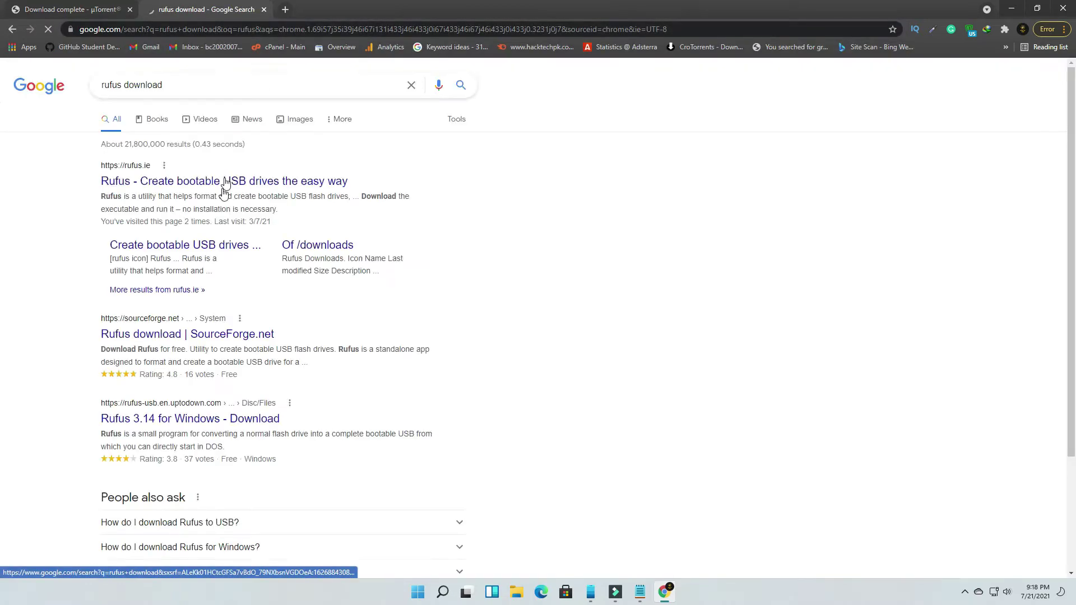
{"action": "left_click", "coordinate": [233, 185]}
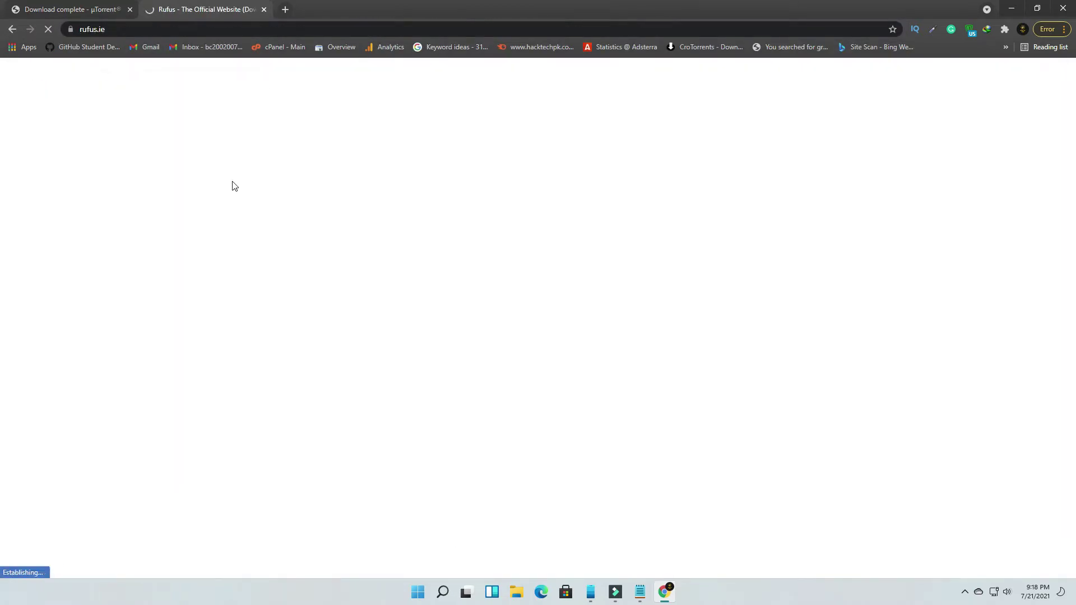
Step: Download Rufus 3.14 Portable to the Downloads\Programs folder and dismiss the finished download's dialog
{"action": "scroll", "coordinate": [424, 245], "scroll_direction": "down", "scroll_amount": 6}
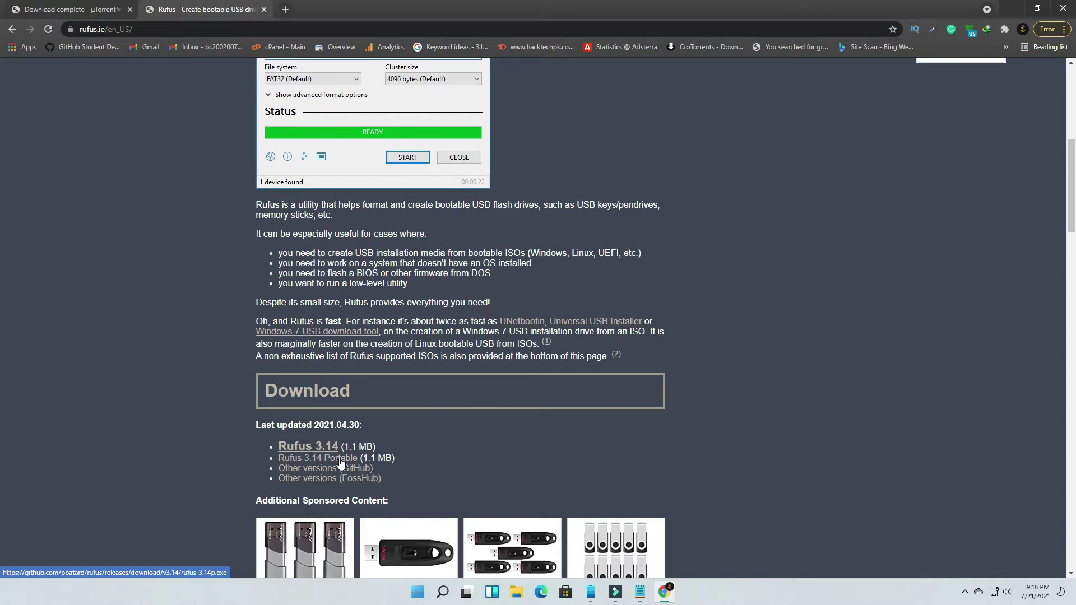
{"action": "left_click", "coordinate": [340, 459]}
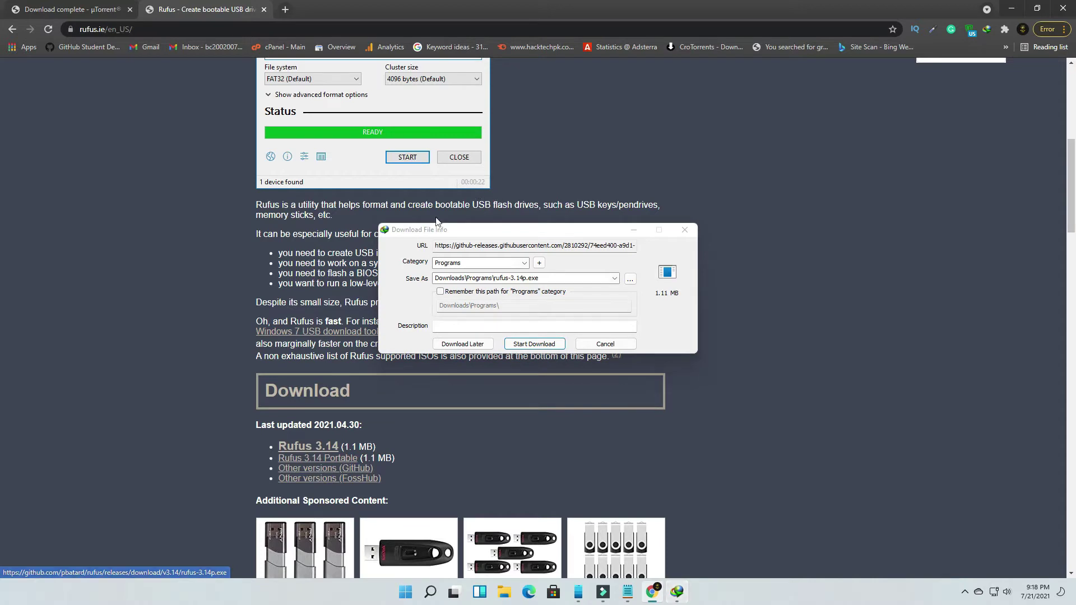
{"action": "left_click", "coordinate": [513, 346]}
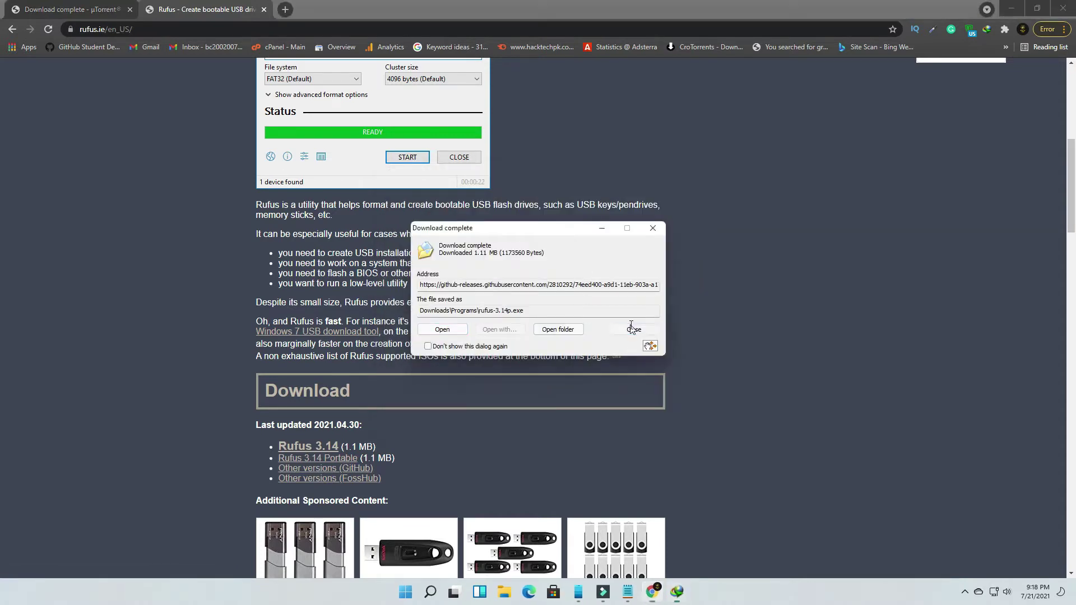
{"action": "left_click", "coordinate": [632, 329]}
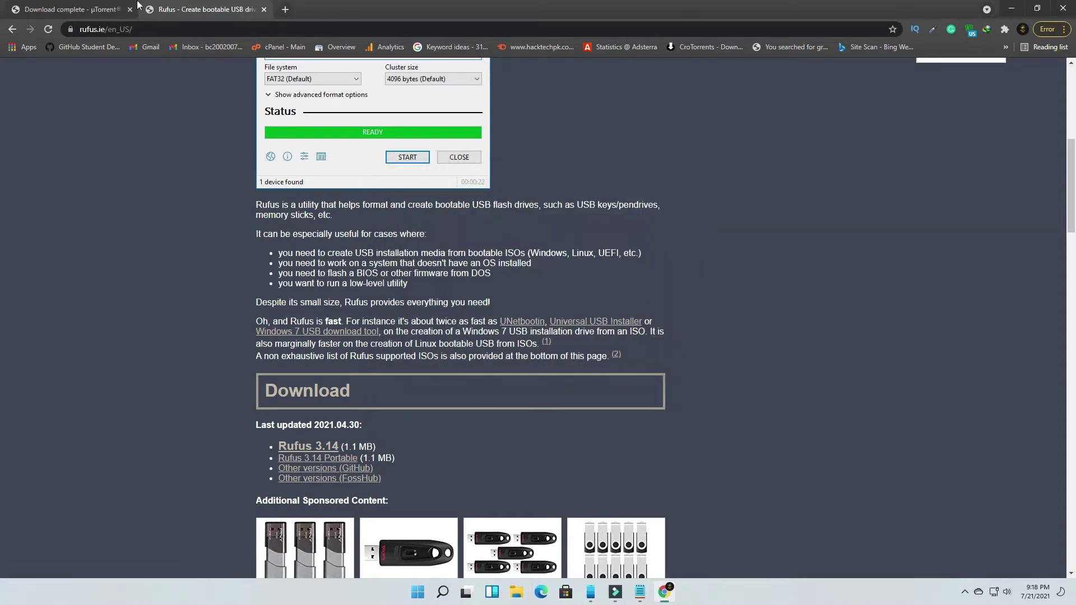
Step: Minimize the browser and refresh the desktop
{"action": "left_click", "coordinate": [1011, 7]}
{"action": "right_click", "coordinate": [173, 178]}
{"action": "left_click", "coordinate": [200, 227]}
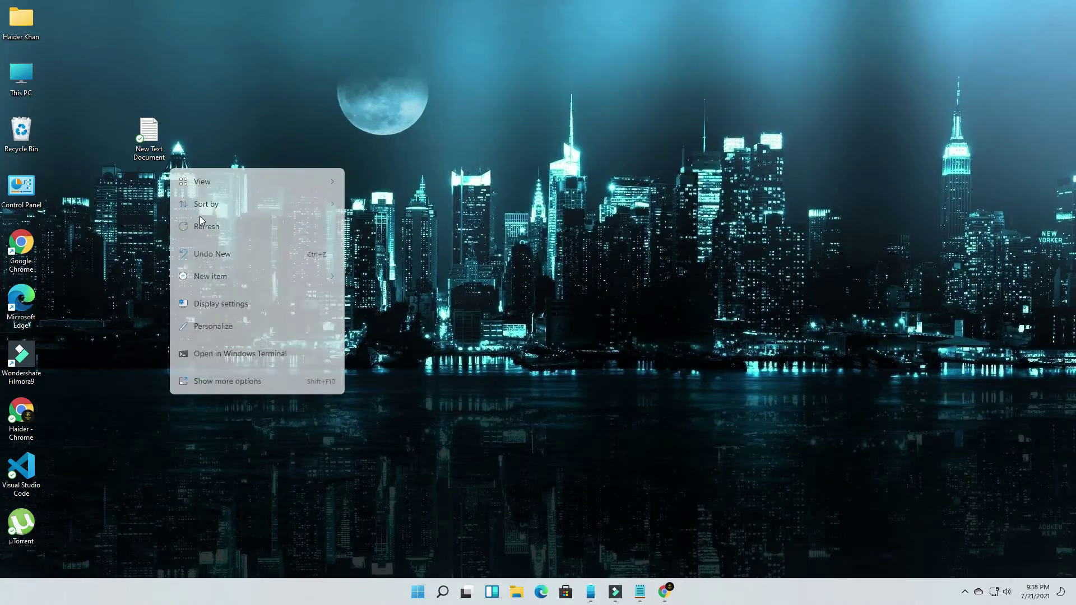
{"action": "right_click", "coordinate": [233, 176]}
{"action": "left_click", "coordinate": [259, 233]}
{"action": "right_click", "coordinate": [243, 185]}
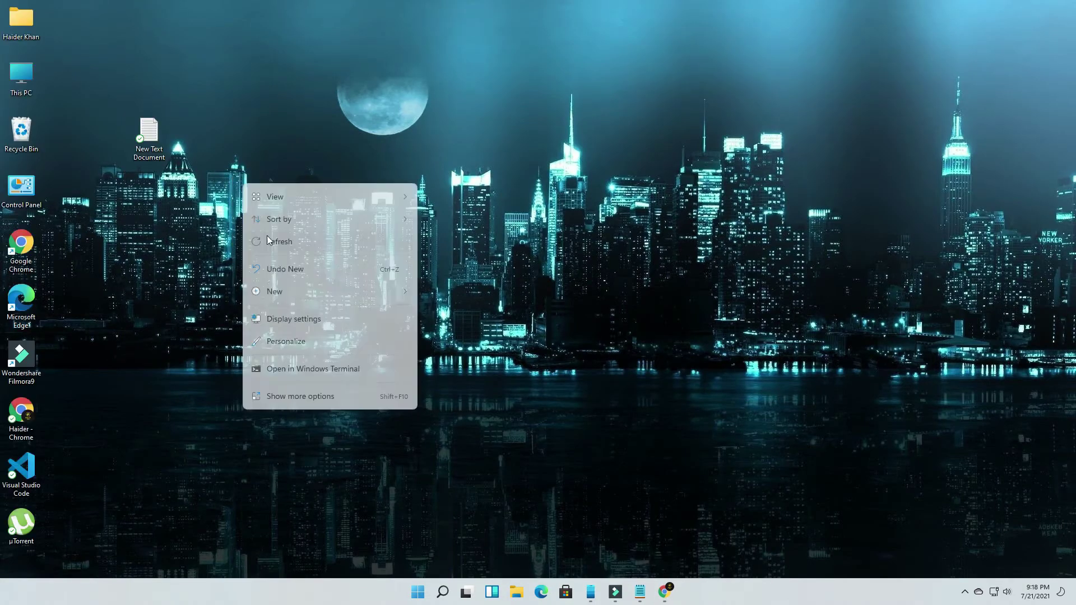
{"action": "left_click", "coordinate": [268, 240]}
{"action": "right_click", "coordinate": [227, 177]}
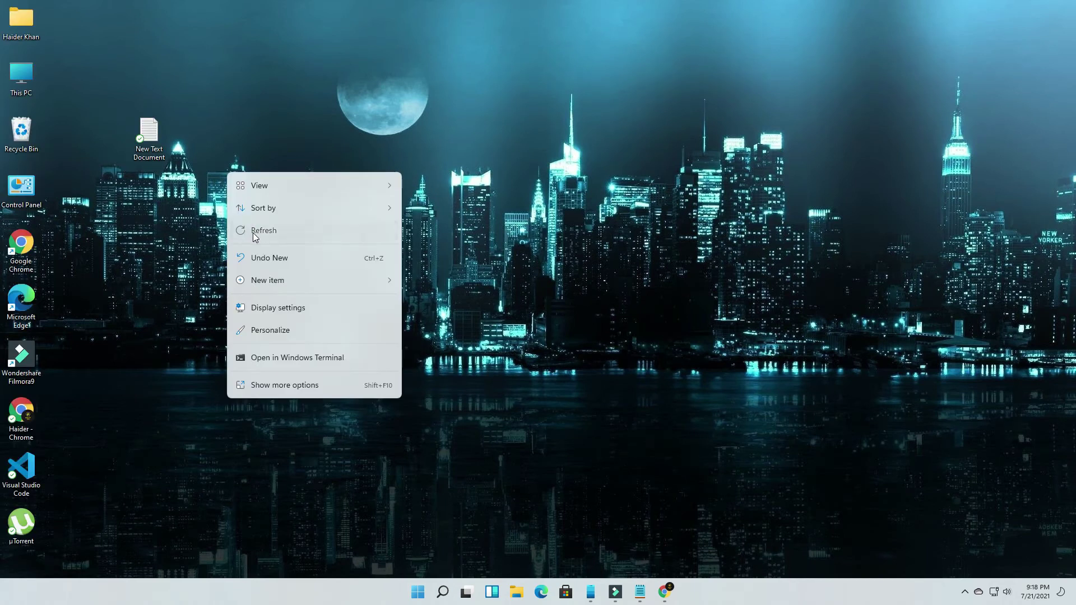
{"action": "left_click", "coordinate": [253, 233]}
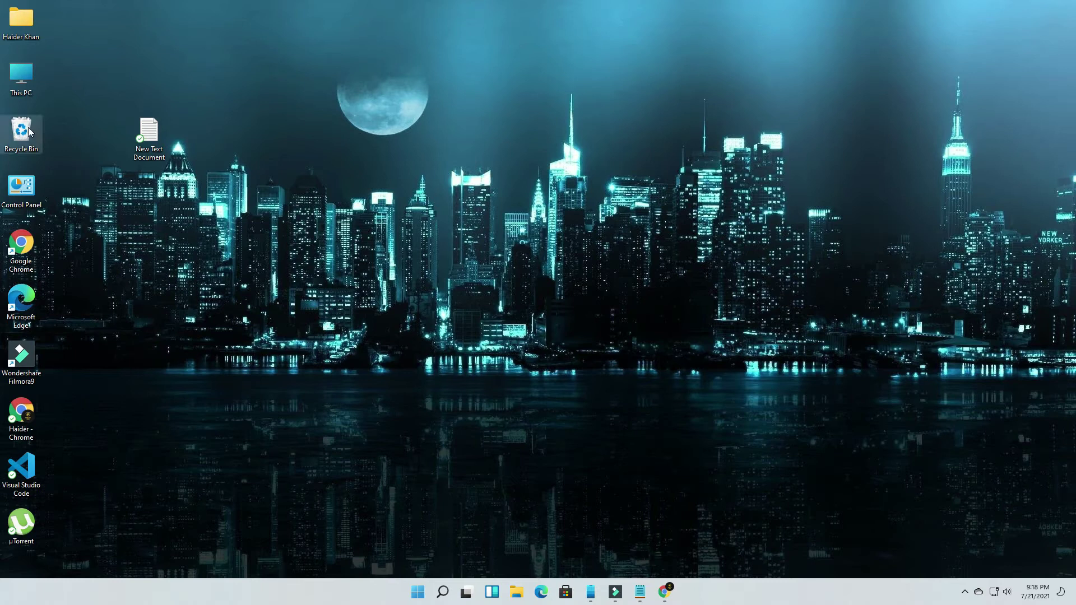
Step: Open the Downloads\Programs folder, launch rufus-3.14p and decline its online update checks
{"action": "double_click", "coordinate": [27, 72]}
{"action": "left_click", "coordinate": [291, 258]}
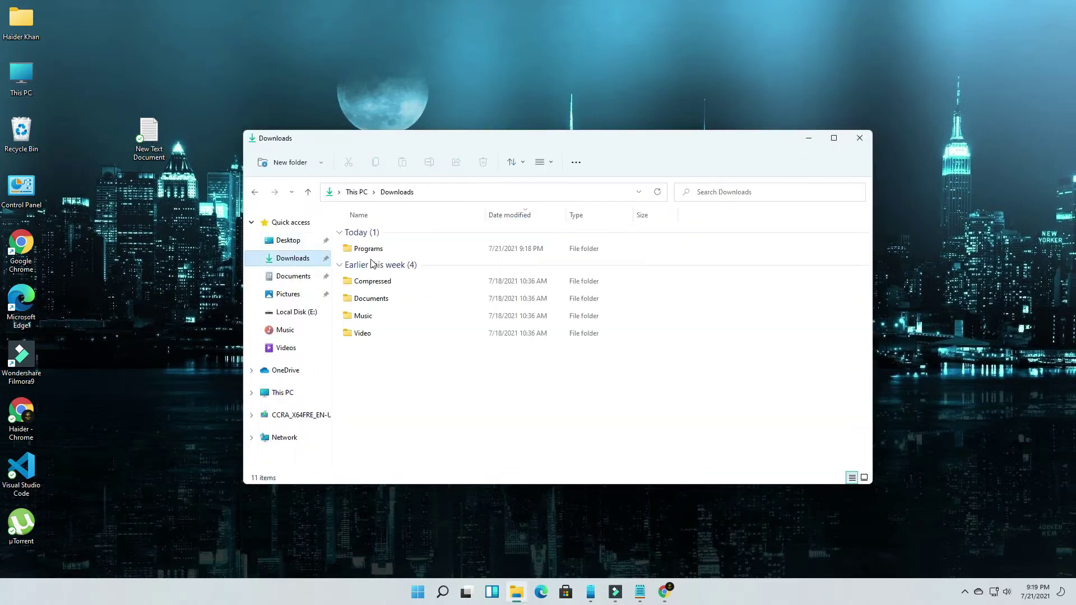
{"action": "double_click", "coordinate": [392, 250]}
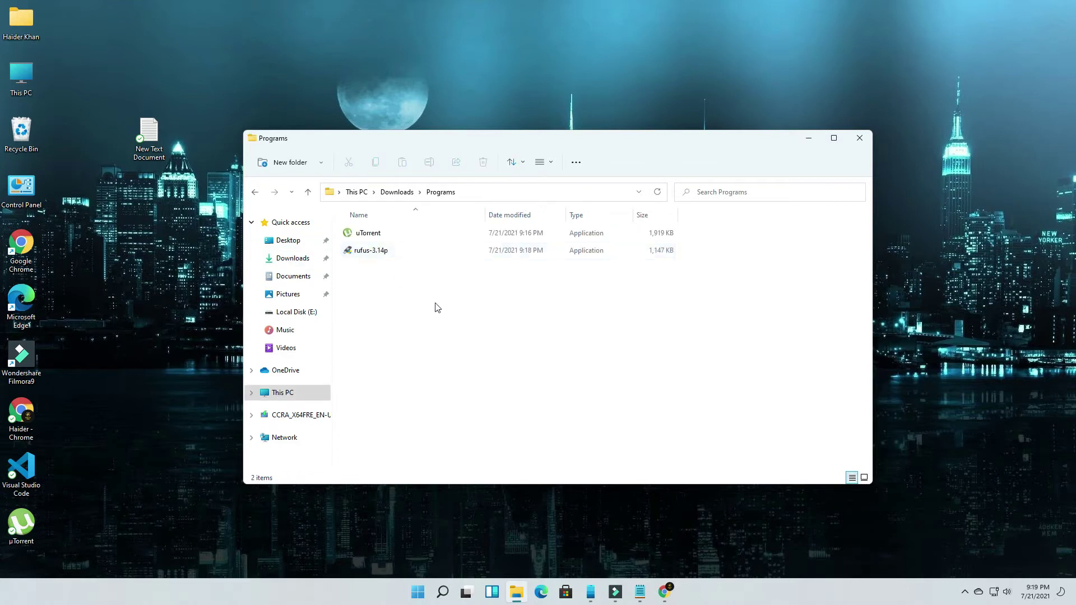
{"action": "double_click", "coordinate": [386, 252]}
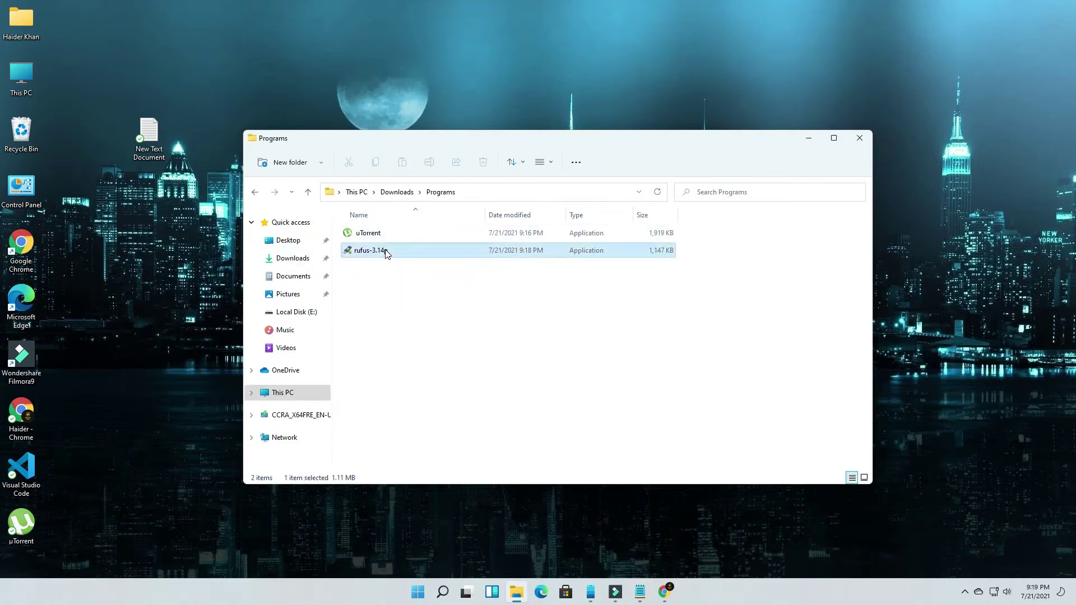
{"action": "left_click", "coordinate": [496, 382]}
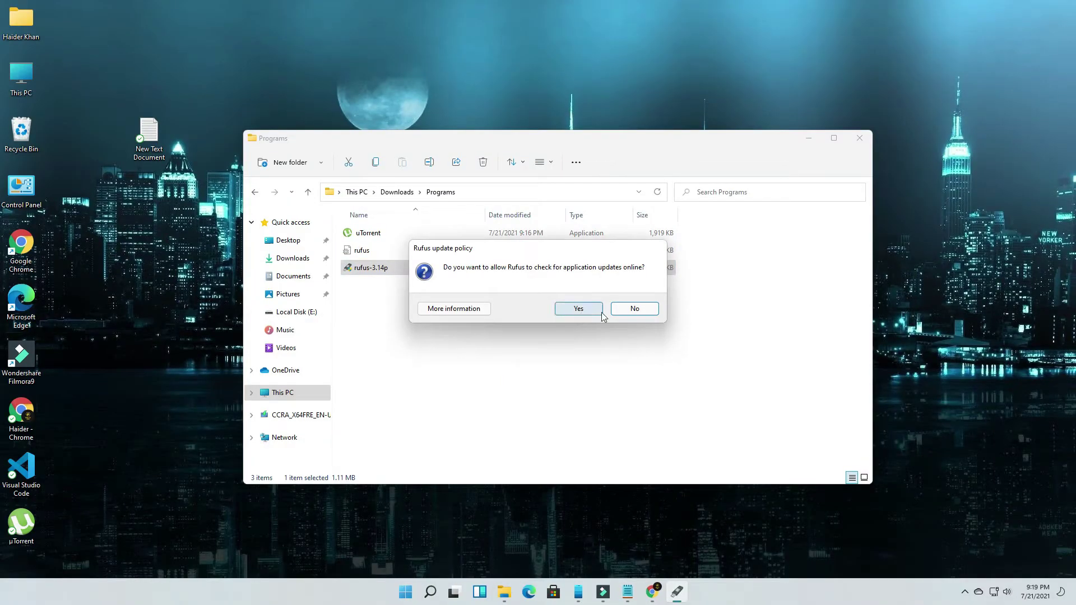
{"action": "left_click", "coordinate": [630, 308]}
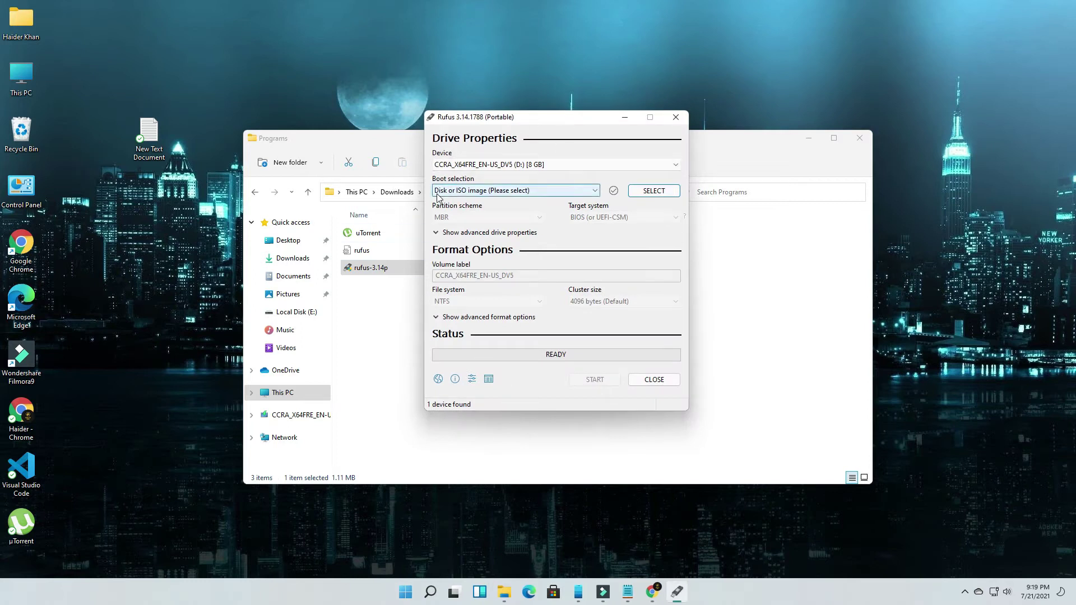
Step: Select the ISO "Windows 11 x64 - TheWindowsForum.com" from the Windows 11 build 21996.1 x64 folder in E:\New folder as boot image
{"action": "left_click", "coordinate": [662, 192]}
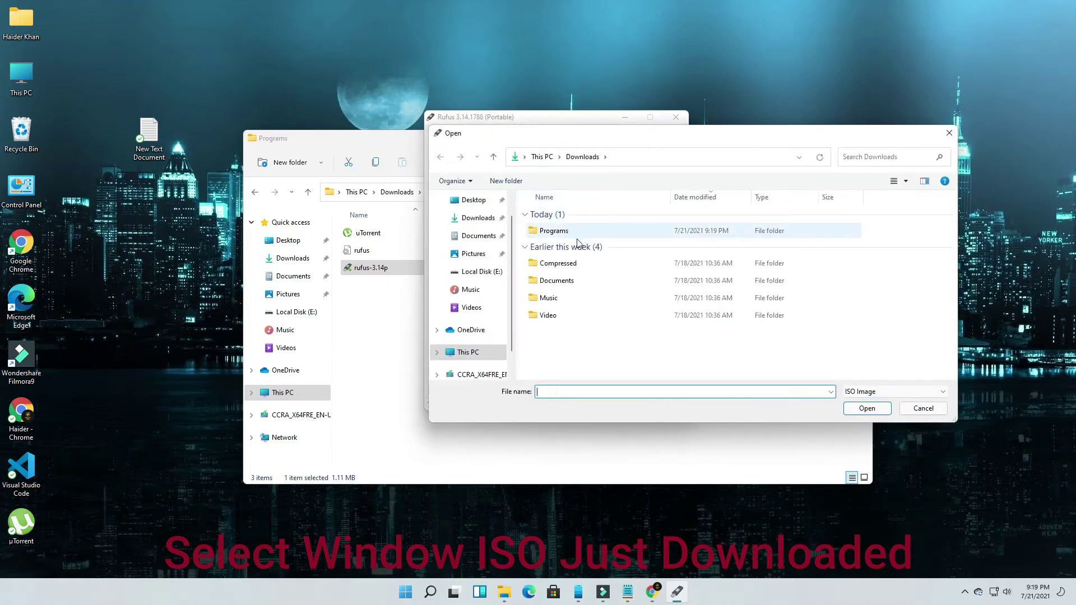
{"action": "scroll", "coordinate": [481, 354], "scroll_direction": "down", "scroll_amount": 1}
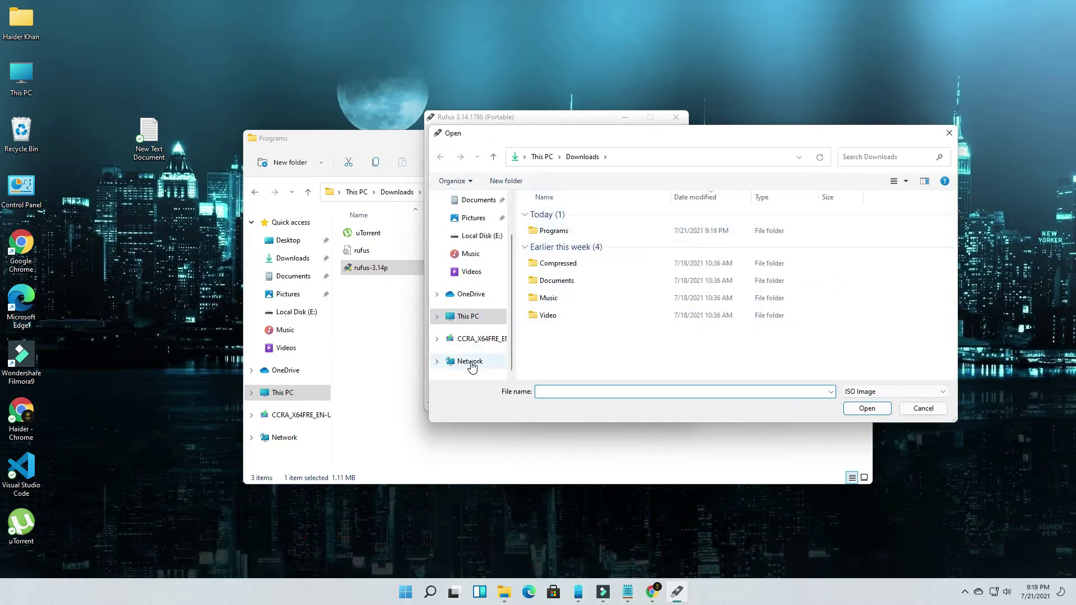
{"action": "left_click", "coordinate": [437, 316]}
{"action": "scroll", "coordinate": [469, 329], "scroll_direction": "down", "scroll_amount": 2}
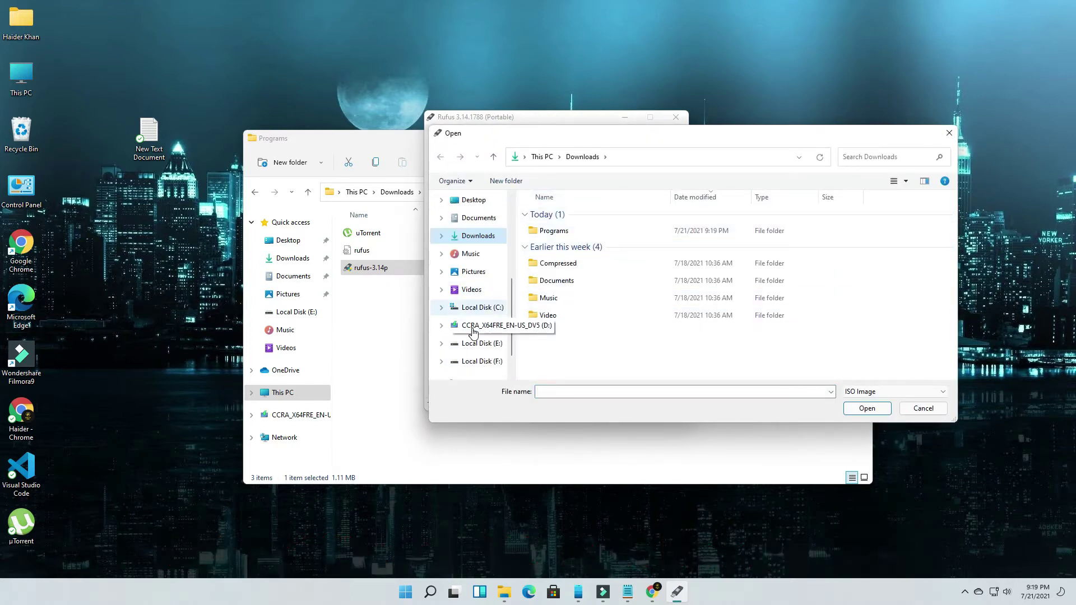
{"action": "left_click", "coordinate": [483, 345]}
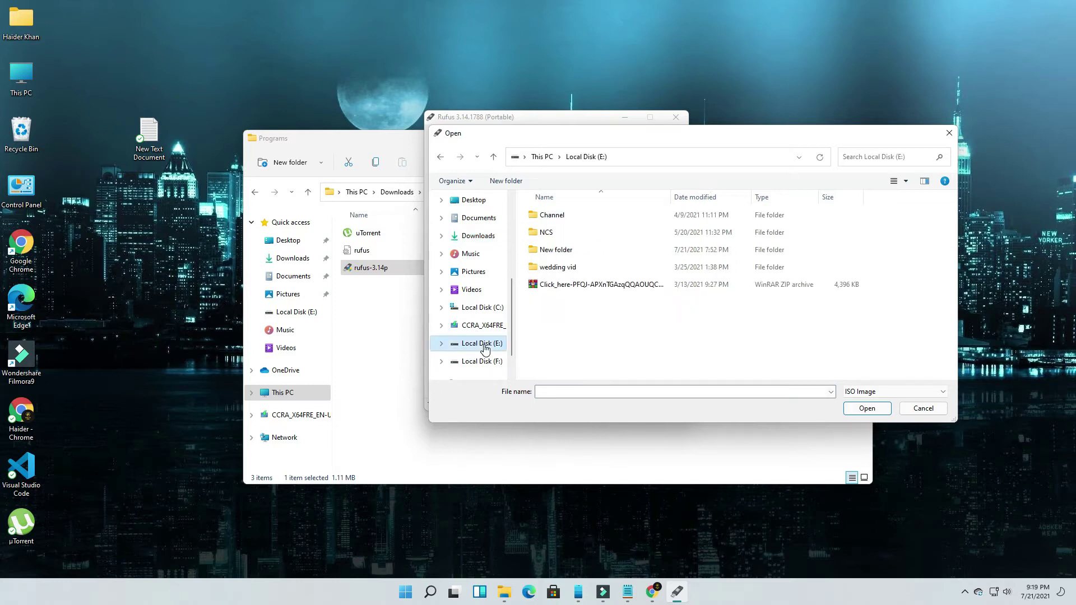
{"action": "double_click", "coordinate": [571, 250]}
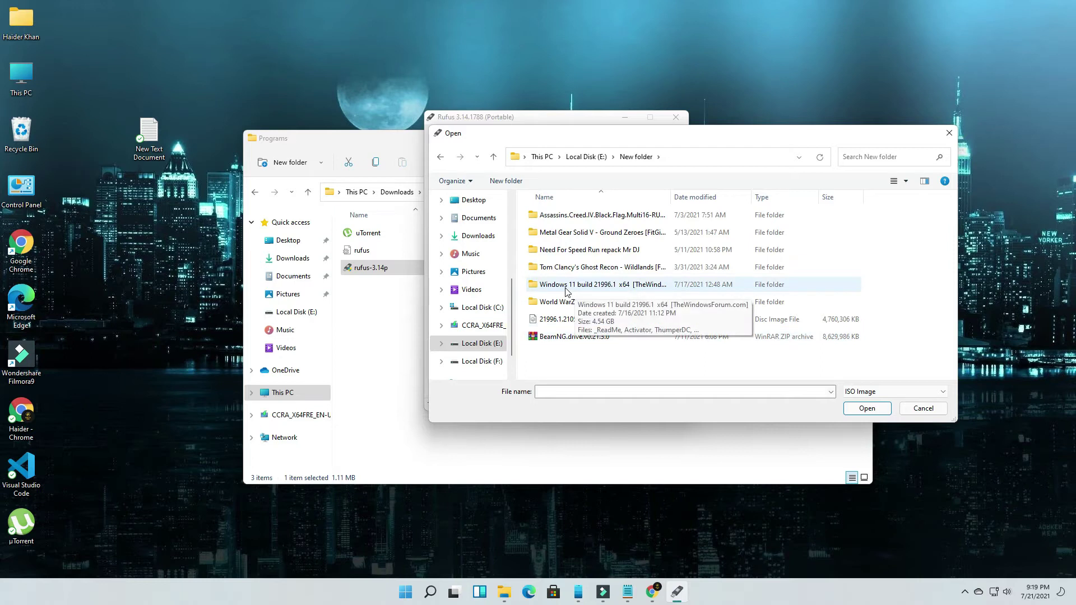
{"action": "left_click", "coordinate": [642, 285]}
{"action": "double_click", "coordinate": [642, 286]}
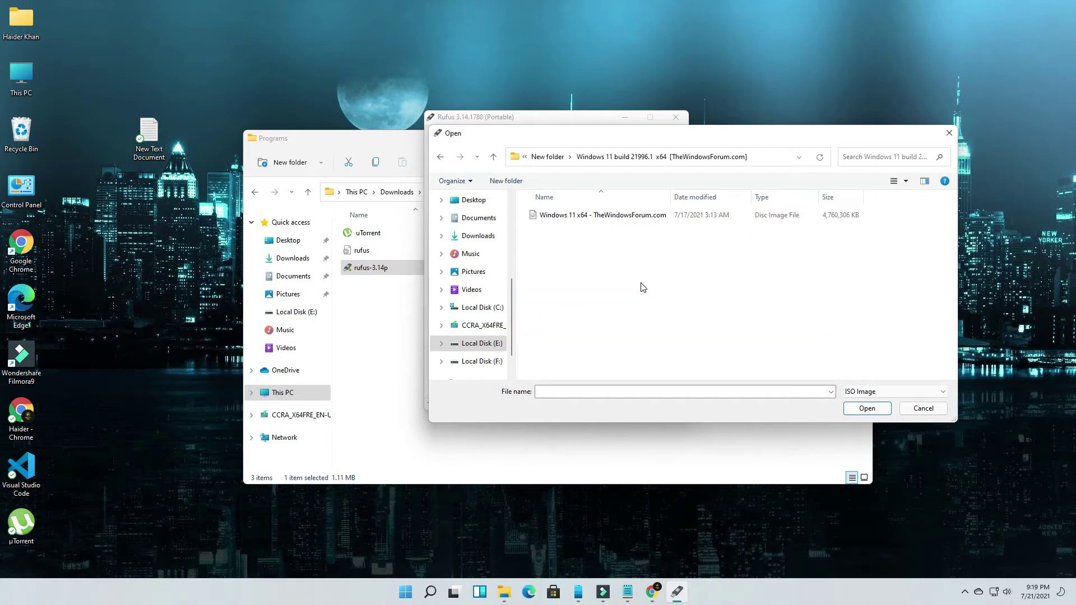
{"action": "left_click", "coordinate": [598, 218]}
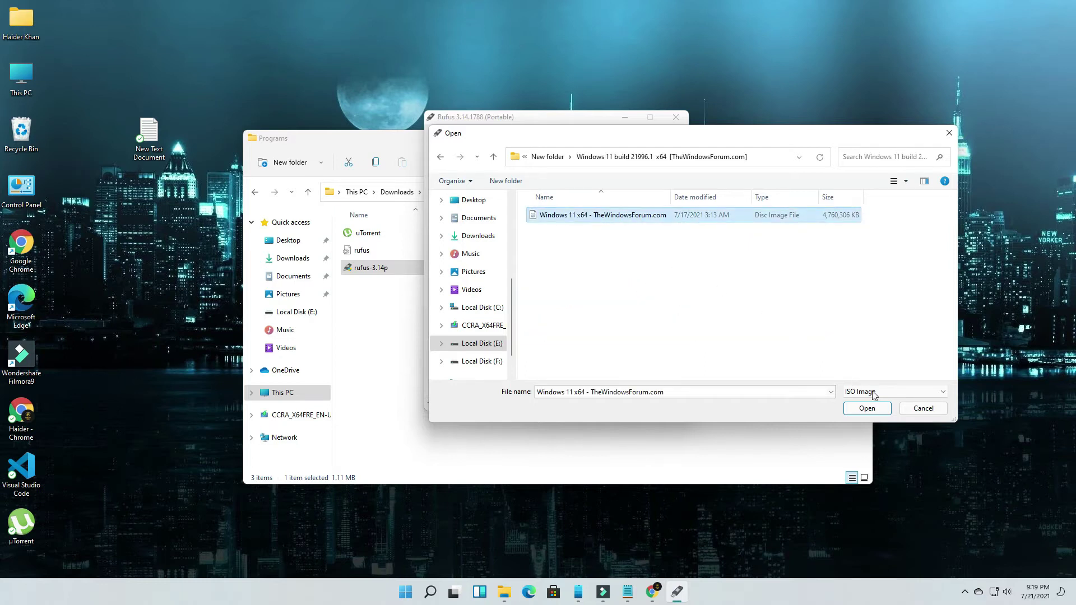
{"action": "left_click", "coordinate": [874, 408]}
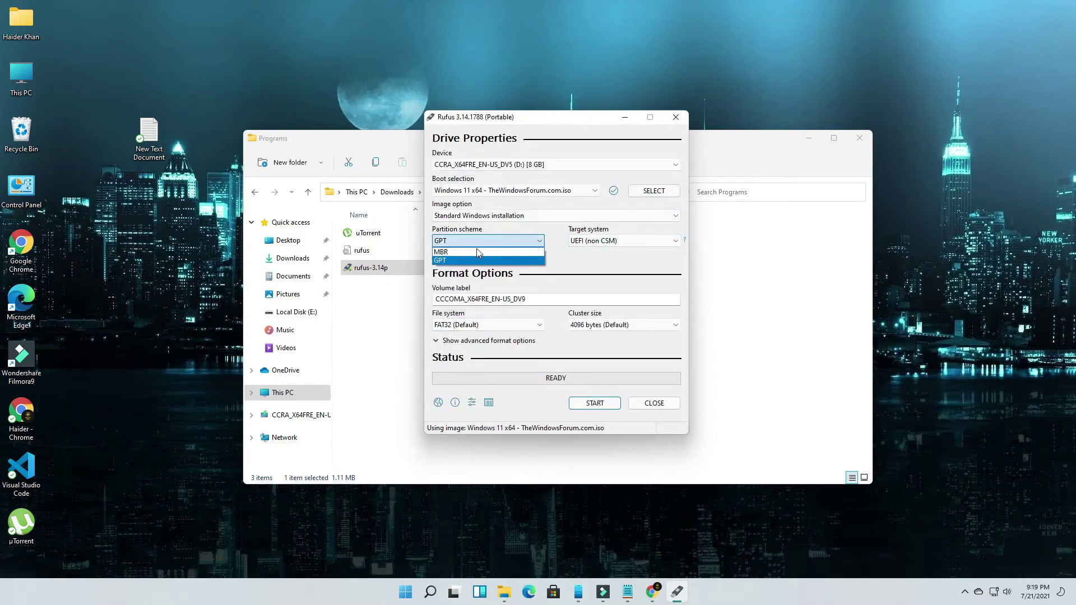
Step: Set the partition scheme to MBR and choose the USB drive CCRA_X64FRE_EN-US_DV5 (D:) as the device
{"action": "left_click", "coordinate": [483, 261]}
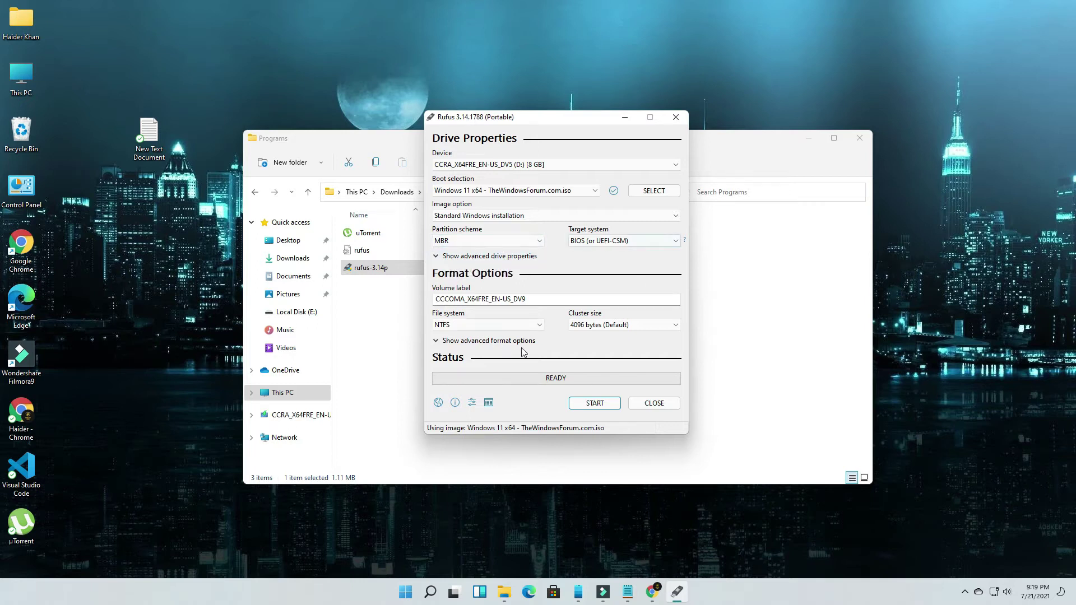
{"action": "left_click", "coordinate": [496, 164]}
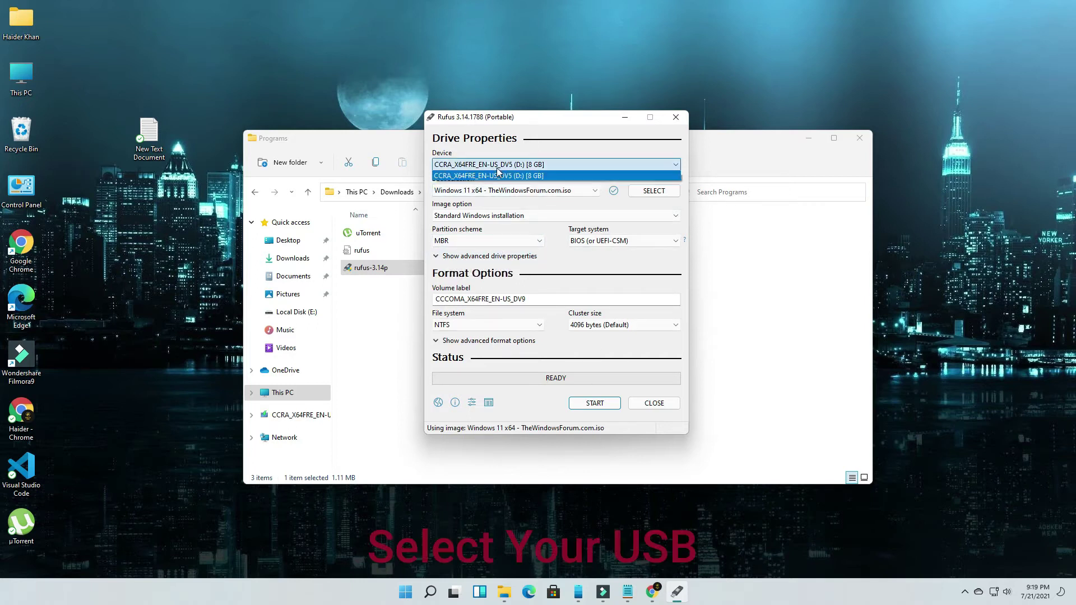
{"action": "left_click", "coordinate": [532, 176]}
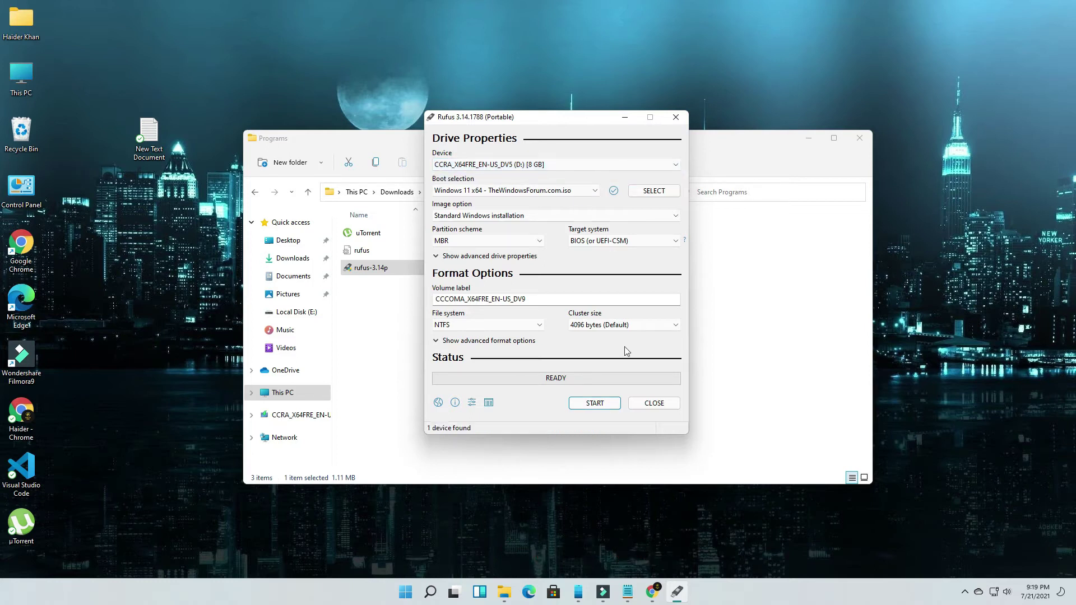
Step: Close Rufus without starting the write, show the desktop and refresh it
{"action": "left_click", "coordinate": [653, 403]}
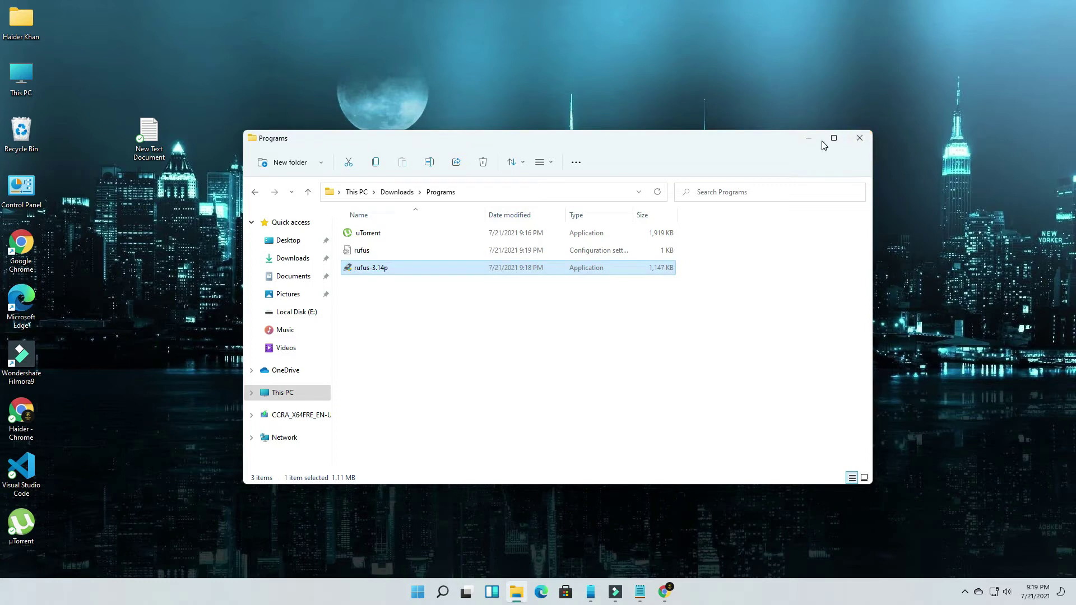
{"action": "key", "text": "super+d"}
{"action": "right_click", "coordinate": [319, 165]}
{"action": "left_click", "coordinate": [359, 220]}
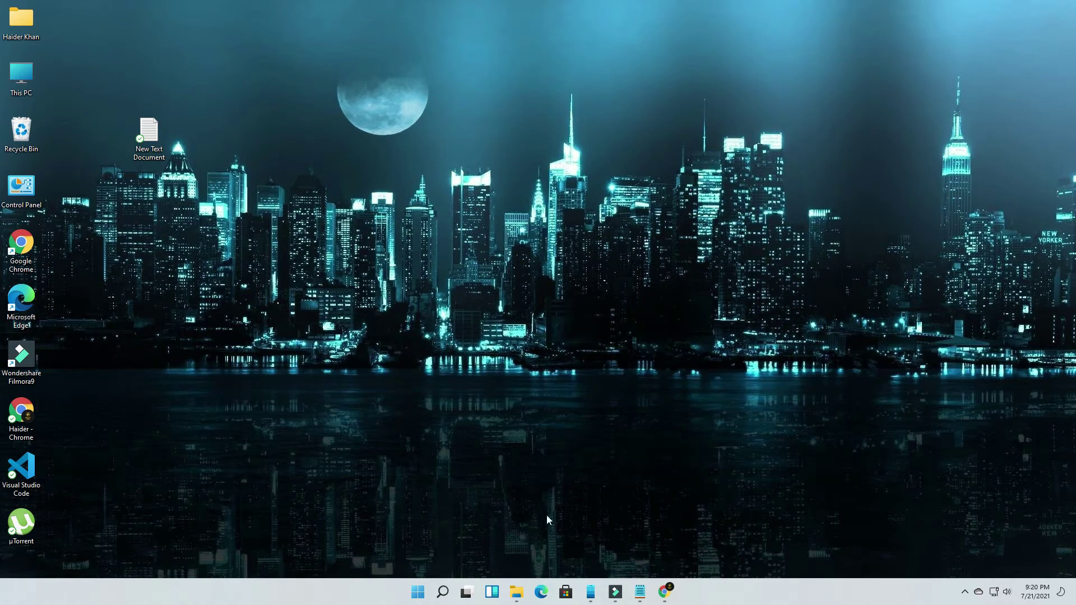
Step: Switch to Chrome, replace the Rufus page with a new tab and open the copied Google Drive link to the Windows 11 files folder
{"action": "left_click", "coordinate": [664, 593]}
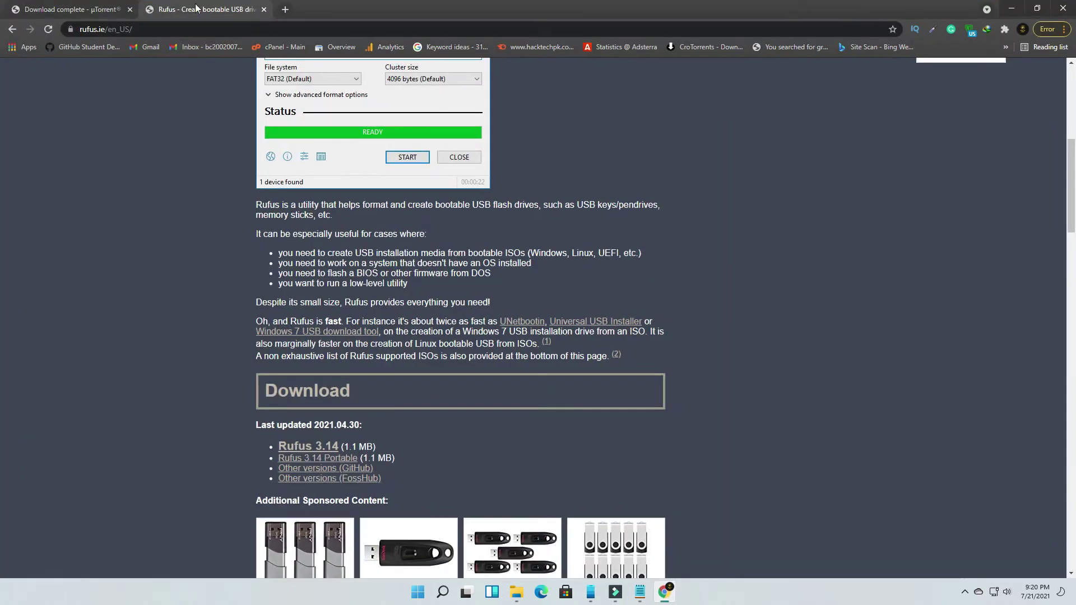
{"action": "left_click", "coordinate": [285, 10]}
{"action": "left_click", "coordinate": [265, 12]}
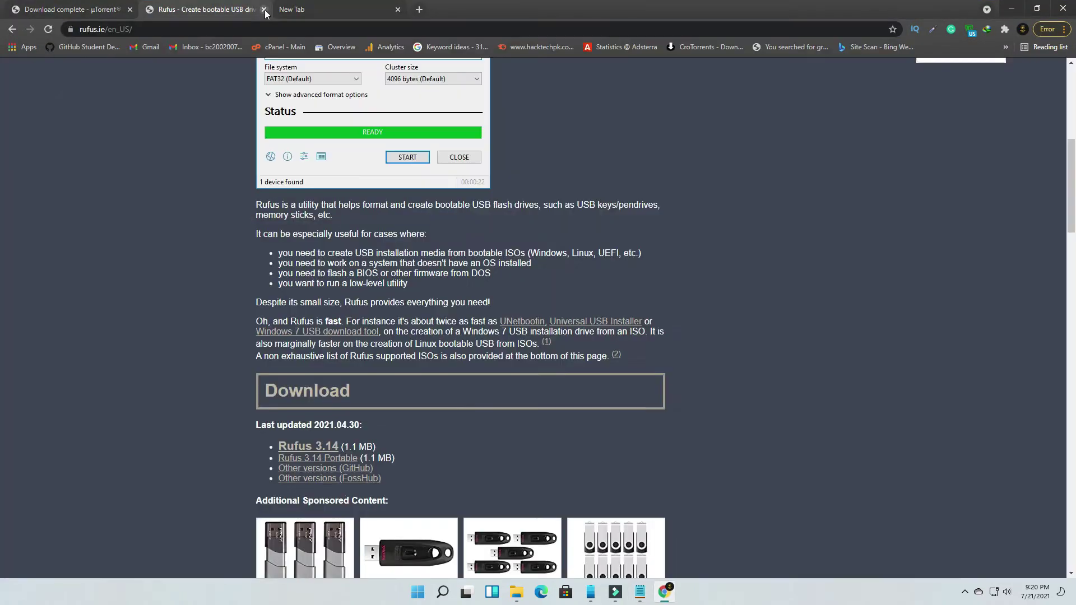
{"action": "left_click", "coordinate": [264, 10]}
{"action": "right_click", "coordinate": [181, 30]}
{"action": "left_click", "coordinate": [220, 108]}
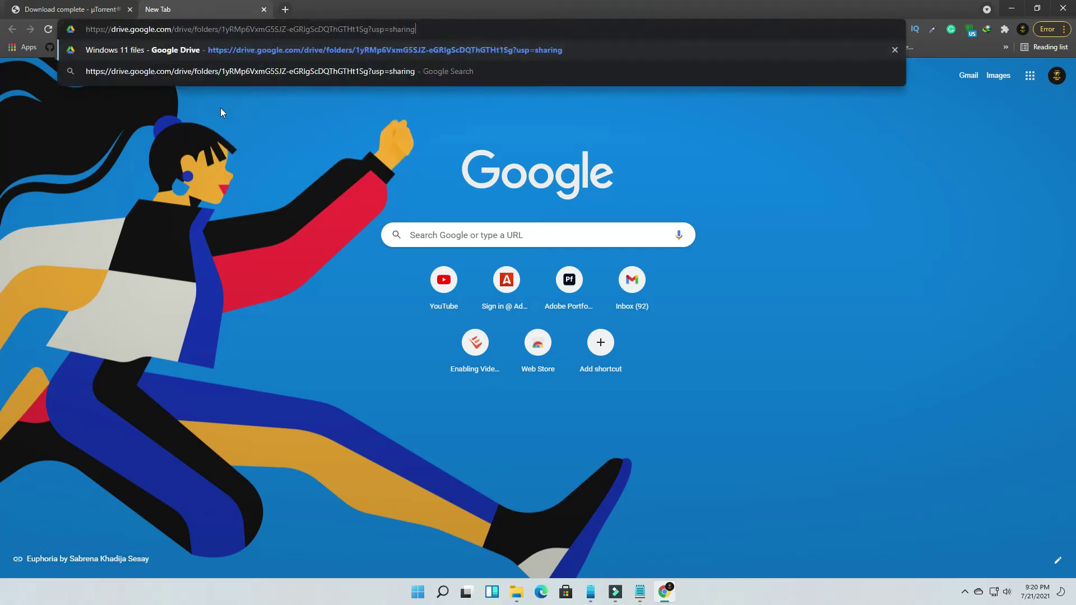
{"action": "key", "text": "Return"}
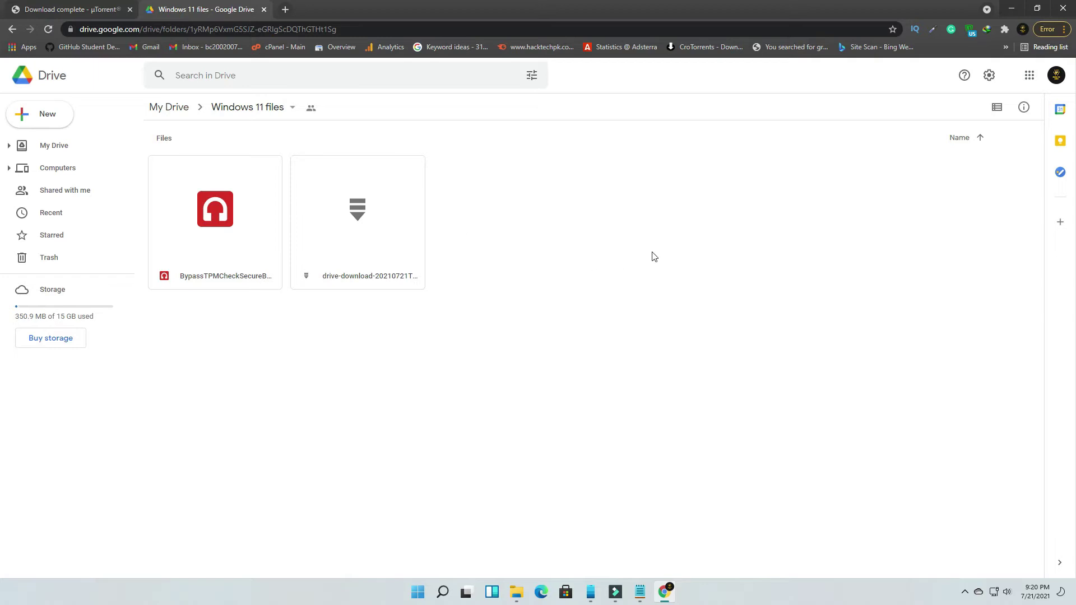
Step: Download both files of the Drive folder as one zip to Downloads\Compressed and close the finished download's dialog
{"action": "left_click_drag", "start_coordinate": [504, 209], "coordinate": [225, 246]}
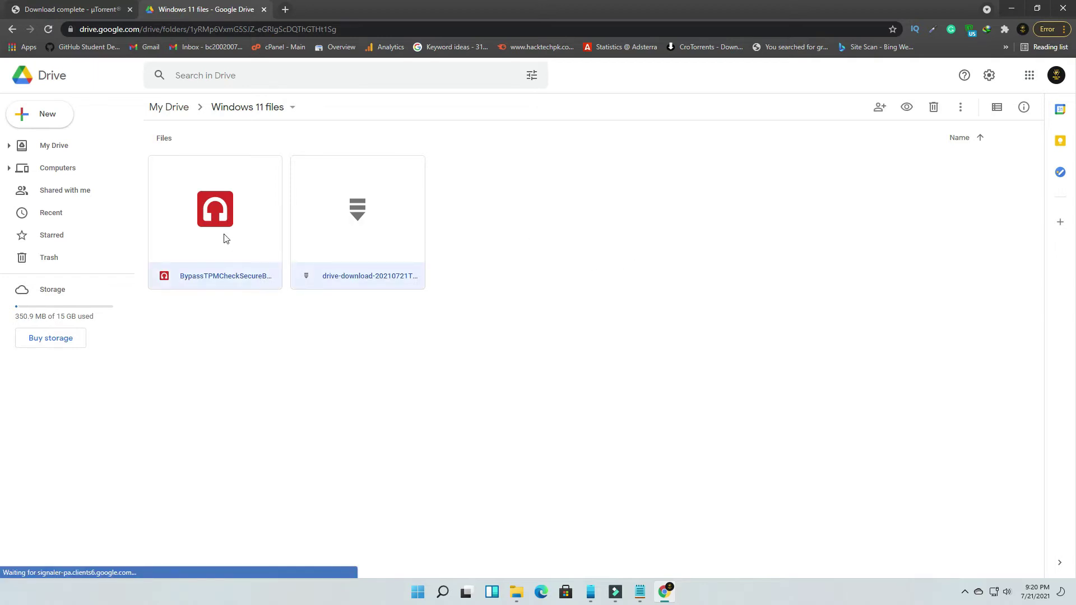
{"action": "right_click", "coordinate": [225, 238]}
{"action": "left_click", "coordinate": [281, 422]}
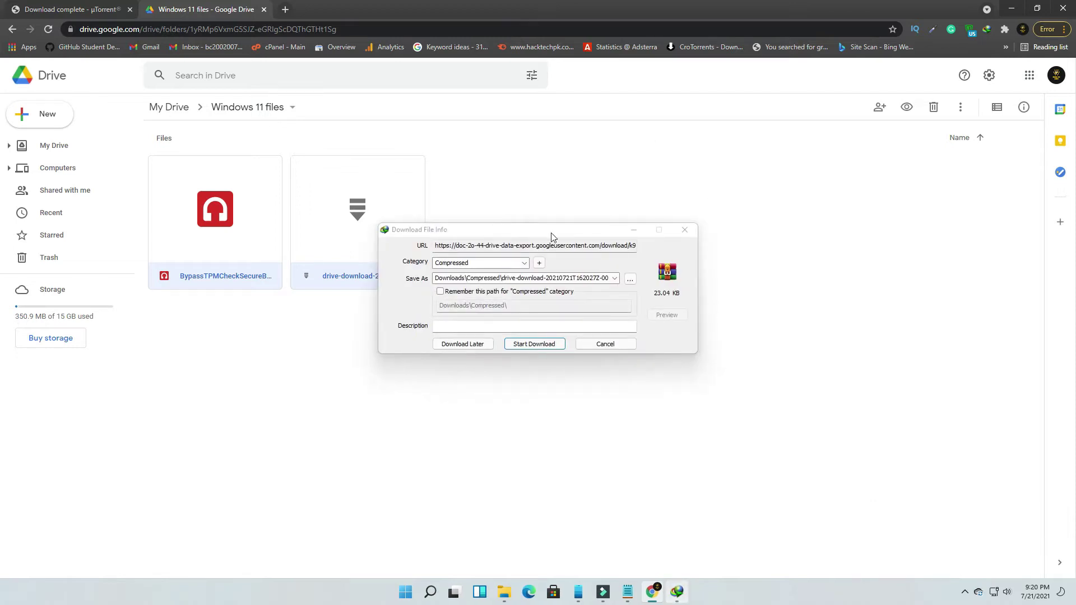
{"action": "left_click", "coordinate": [553, 346]}
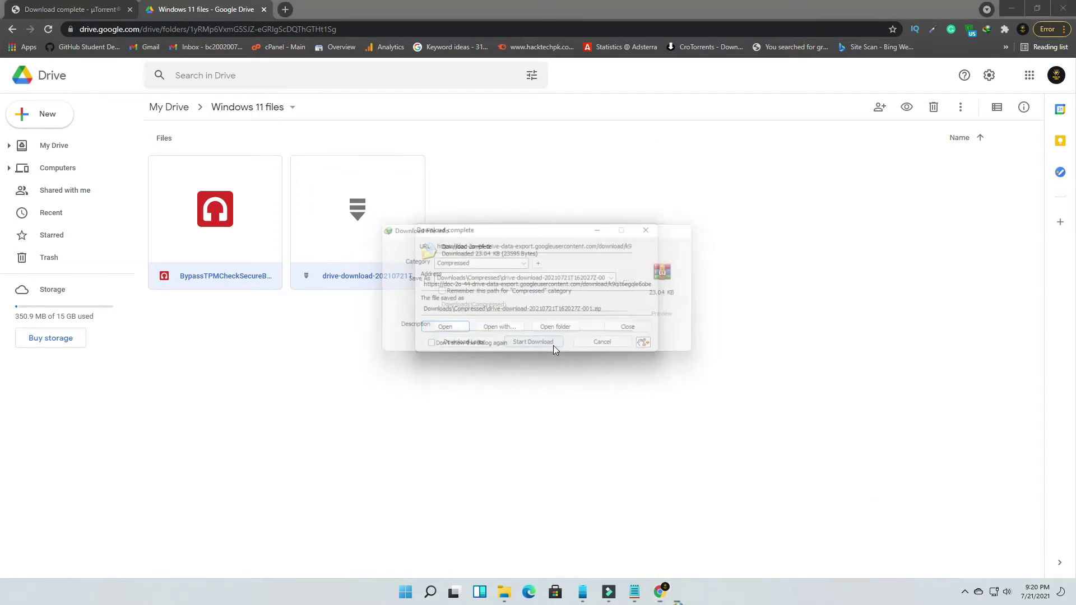
{"action": "left_click", "coordinate": [634, 331]}
Step: Close the µTorrent download page's tab and minimize the browser
{"action": "left_click", "coordinate": [80, 5]}
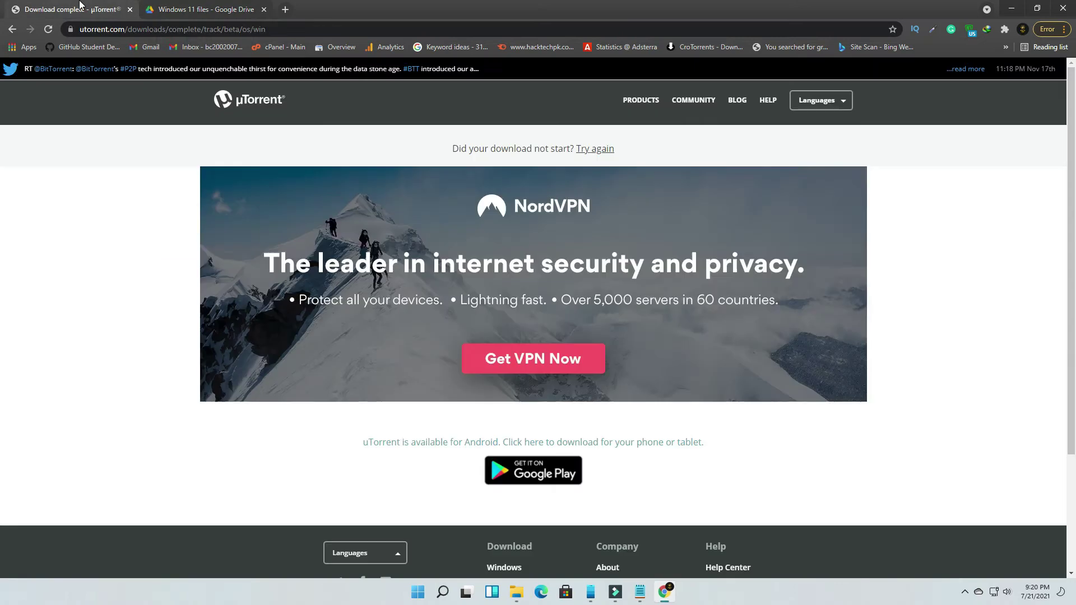
{"action": "left_click", "coordinate": [130, 10]}
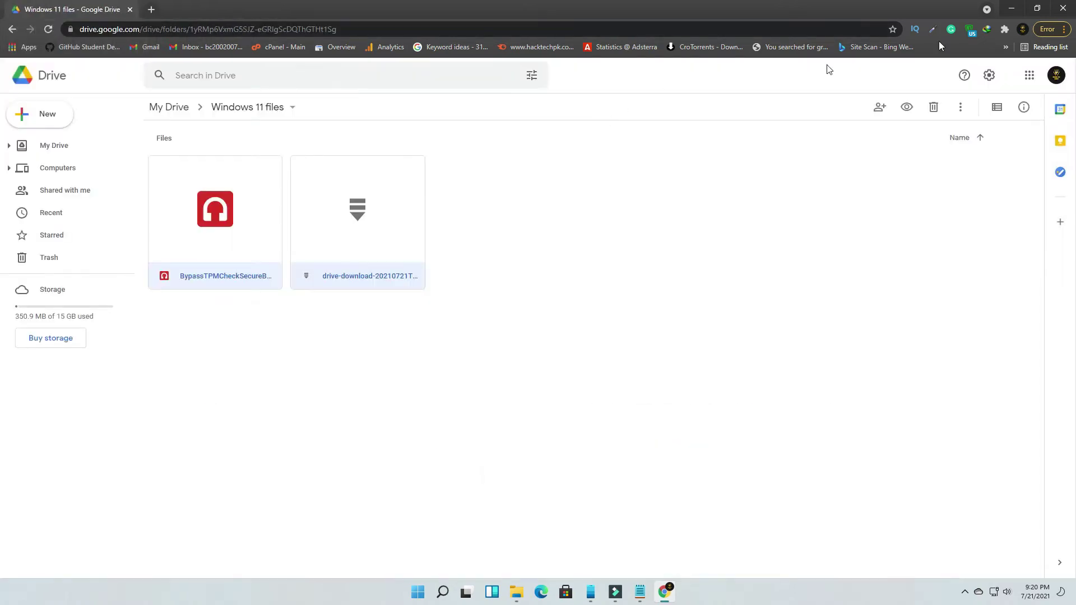
{"action": "left_click", "coordinate": [1020, 9]}
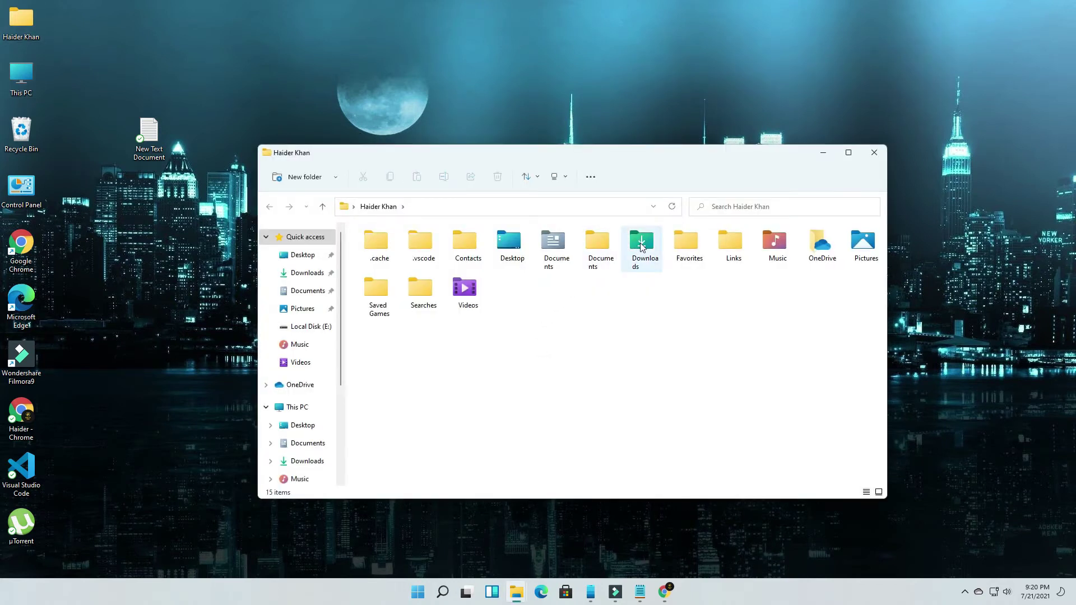
Step: Go to the Downloads\Compressed folder and open the drive-download-20210721T162027Z-001 archive in WinRAR
{"action": "double_click", "coordinate": [643, 245]}
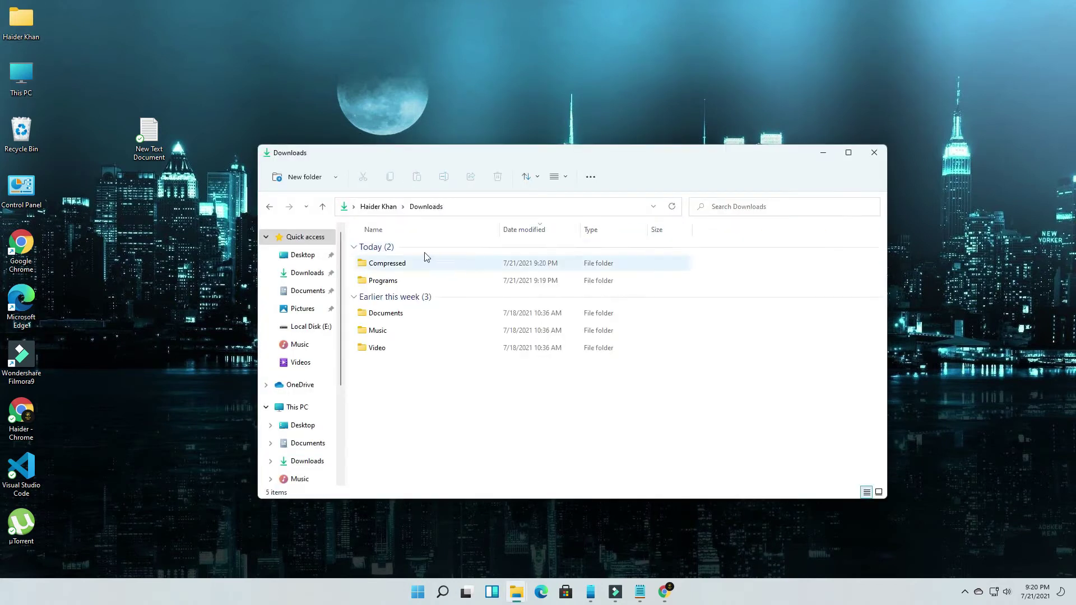
{"action": "double_click", "coordinate": [405, 264]}
{"action": "right_click", "coordinate": [400, 252]}
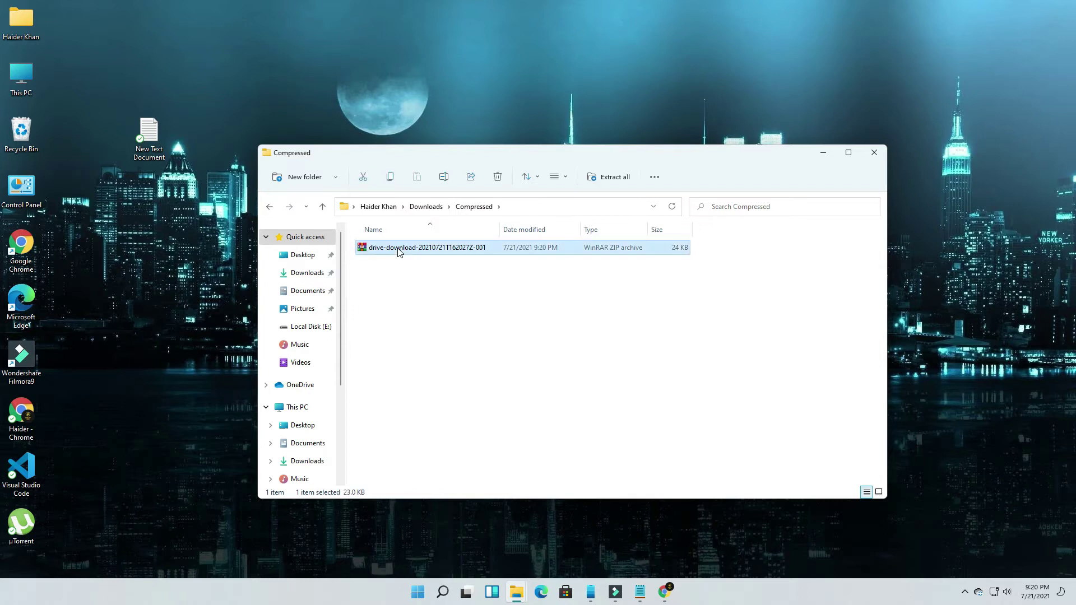
{"action": "mouse_move", "coordinate": [474, 310]}
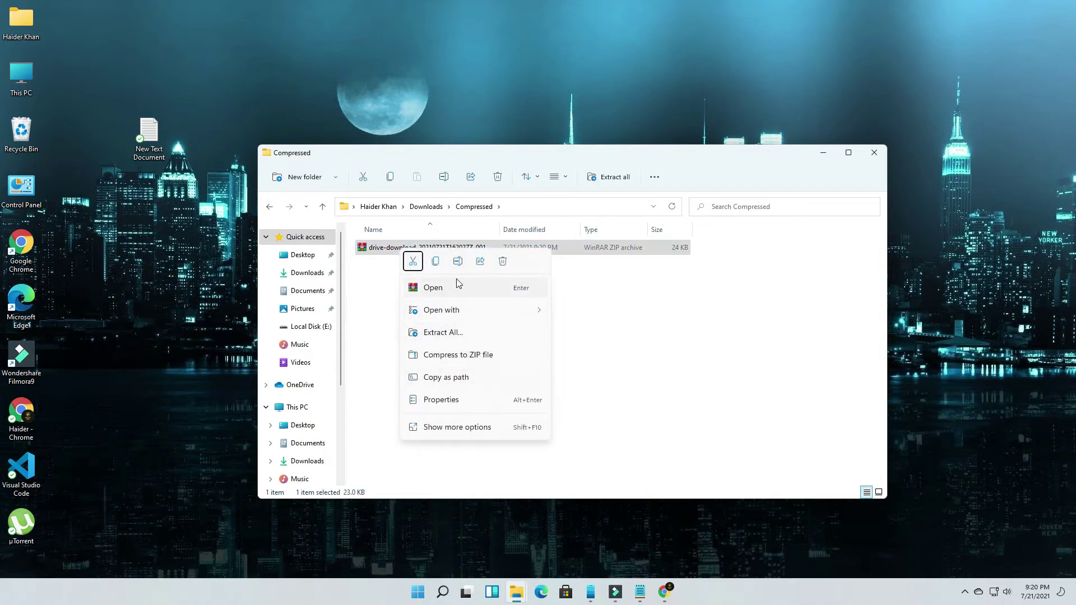
{"action": "left_click", "coordinate": [462, 296]}
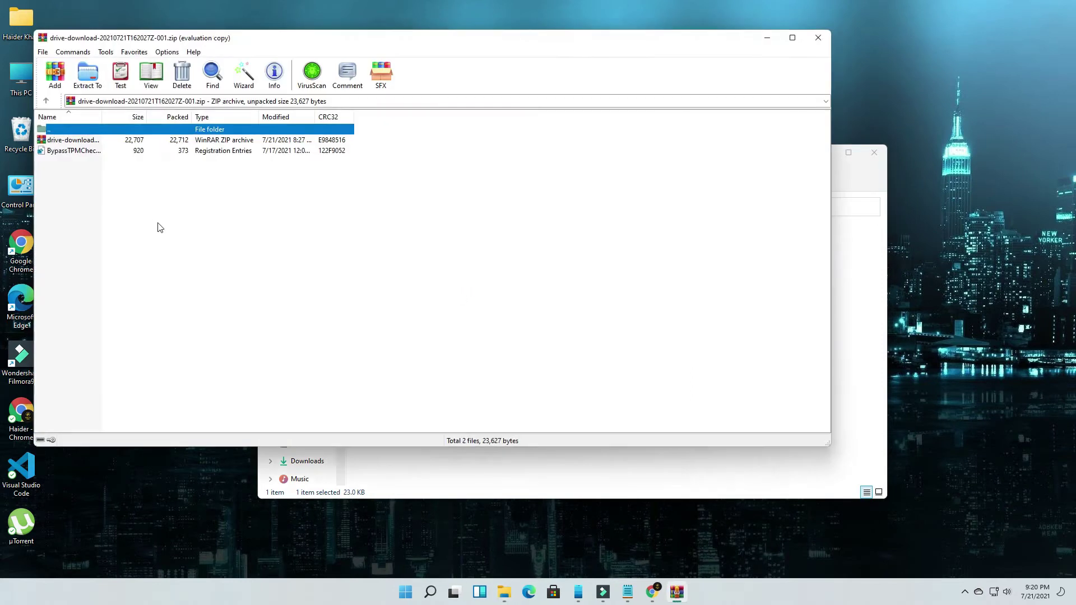
Step: Extract both files of the open archive to the Downloads folder and close WinRAR
{"action": "left_click_drag", "start_coordinate": [159, 227], "coordinate": [99, 154]}
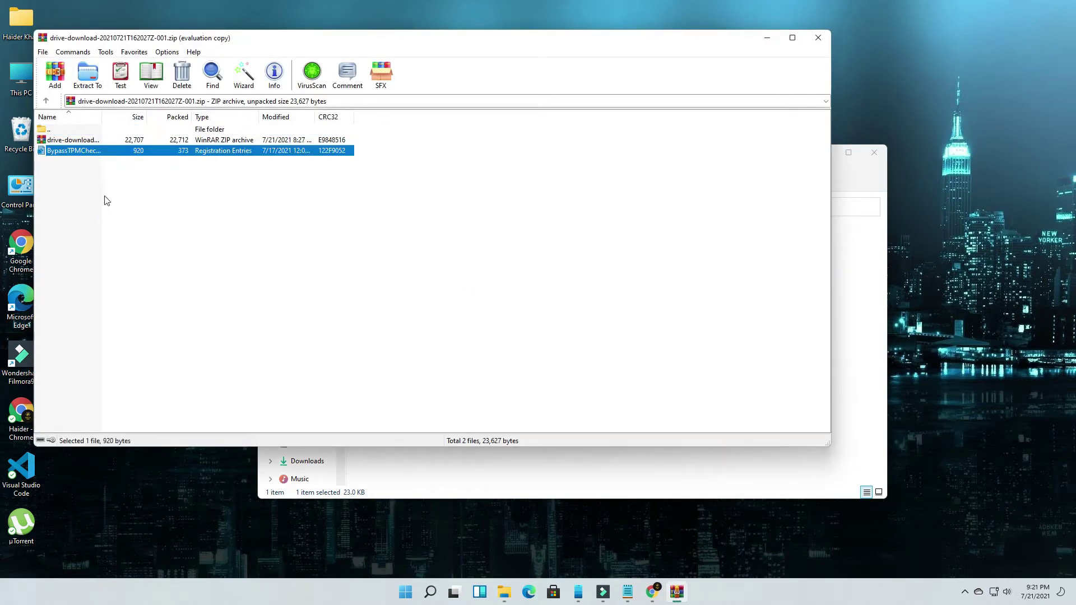
{"action": "left_click_drag", "start_coordinate": [103, 200], "coordinate": [67, 141]}
{"action": "left_click", "coordinate": [87, 82]}
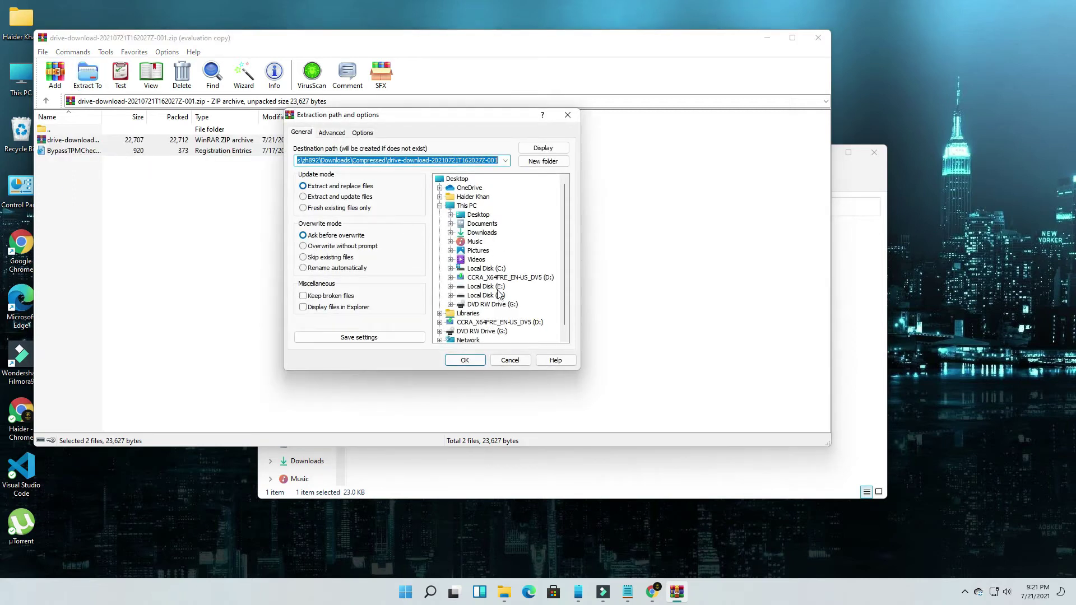
{"action": "scroll", "coordinate": [501, 301], "scroll_direction": "down", "scroll_amount": 1}
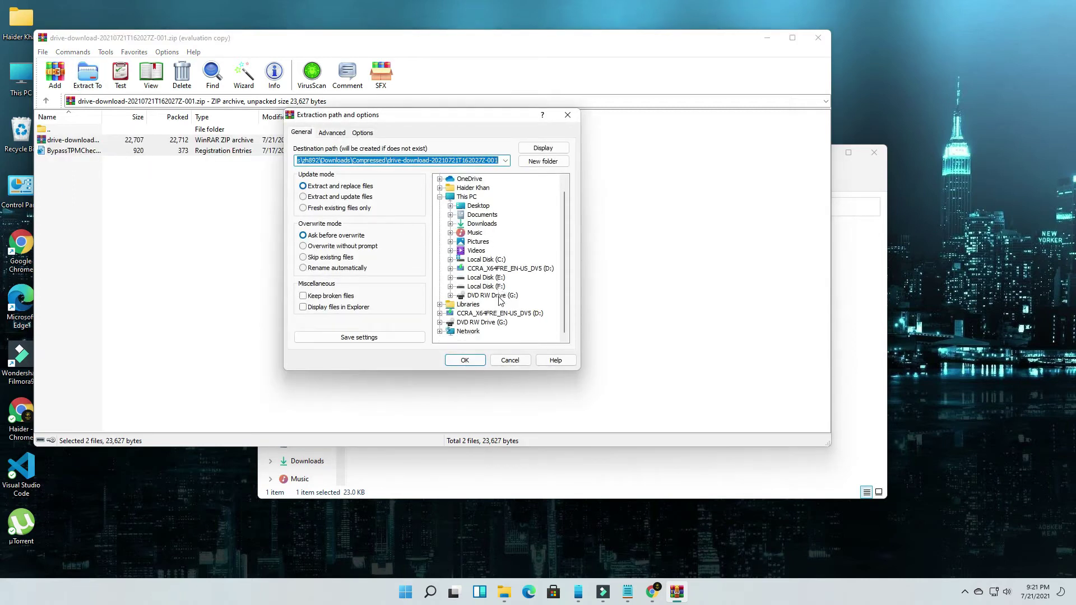
{"action": "left_click", "coordinate": [482, 223]}
{"action": "left_click", "coordinate": [470, 360]}
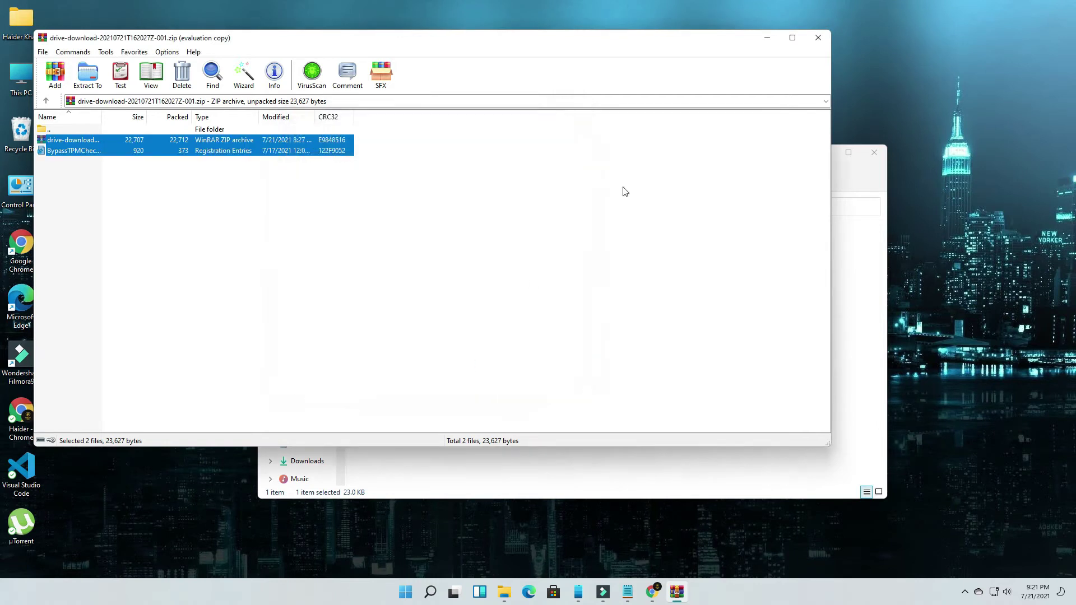
{"action": "left_click", "coordinate": [818, 37]}
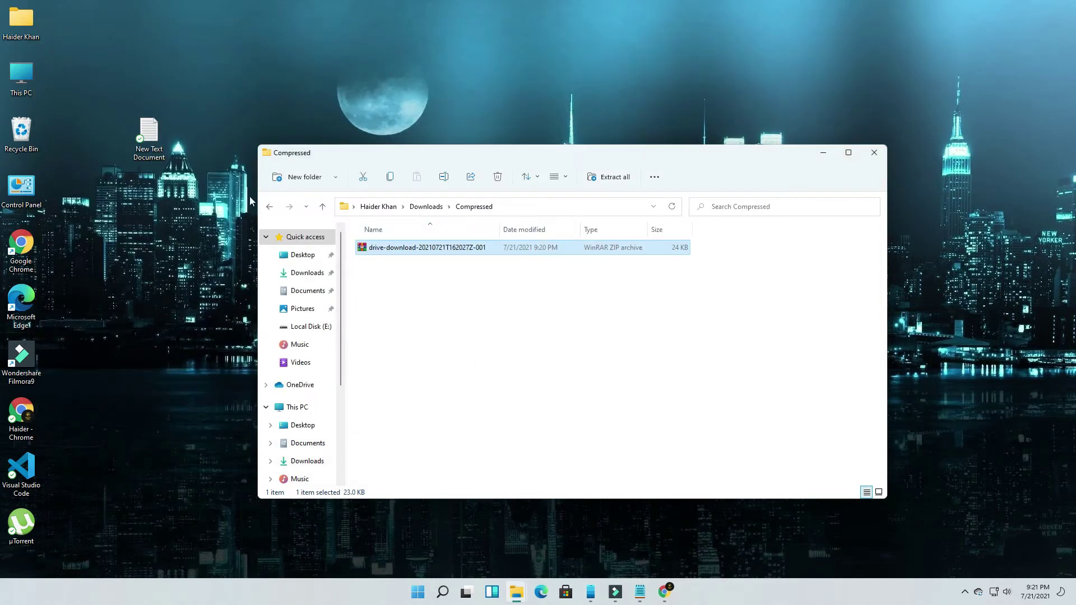
Step: Return to the Downloads folder and extract the drive-download-20210721T145742Z-001 archive to the suggested folder of the same name
{"action": "left_click", "coordinate": [269, 207]}
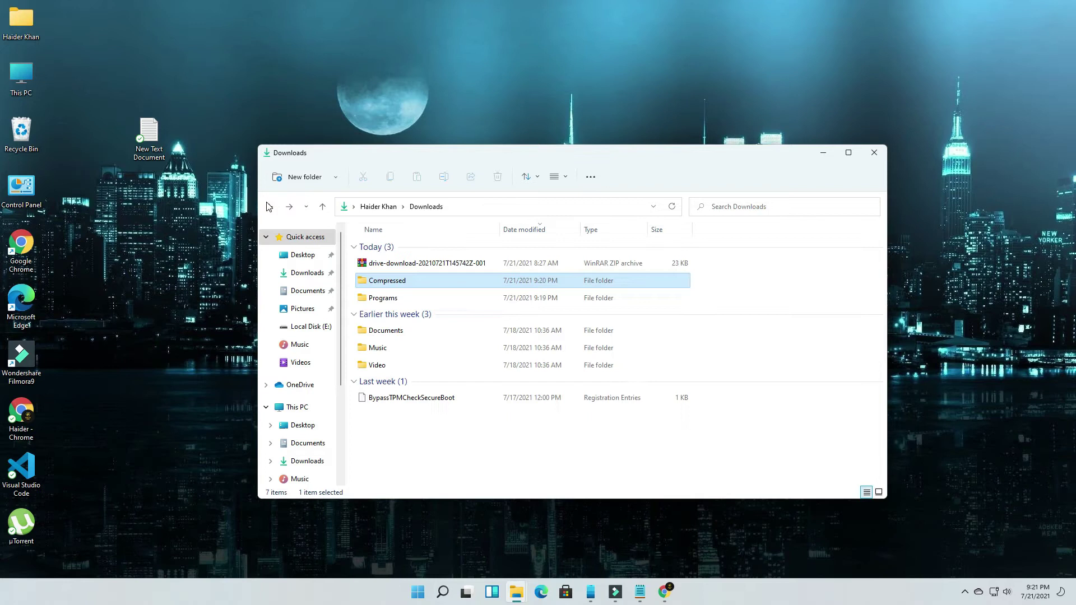
{"action": "left_click", "coordinate": [403, 268]}
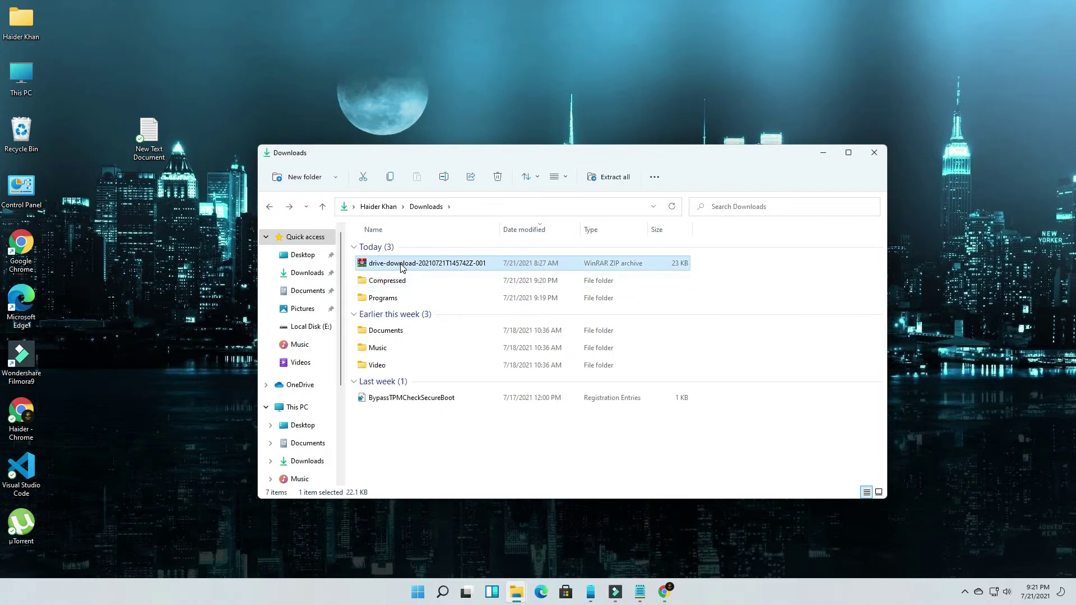
{"action": "right_click", "coordinate": [403, 268]}
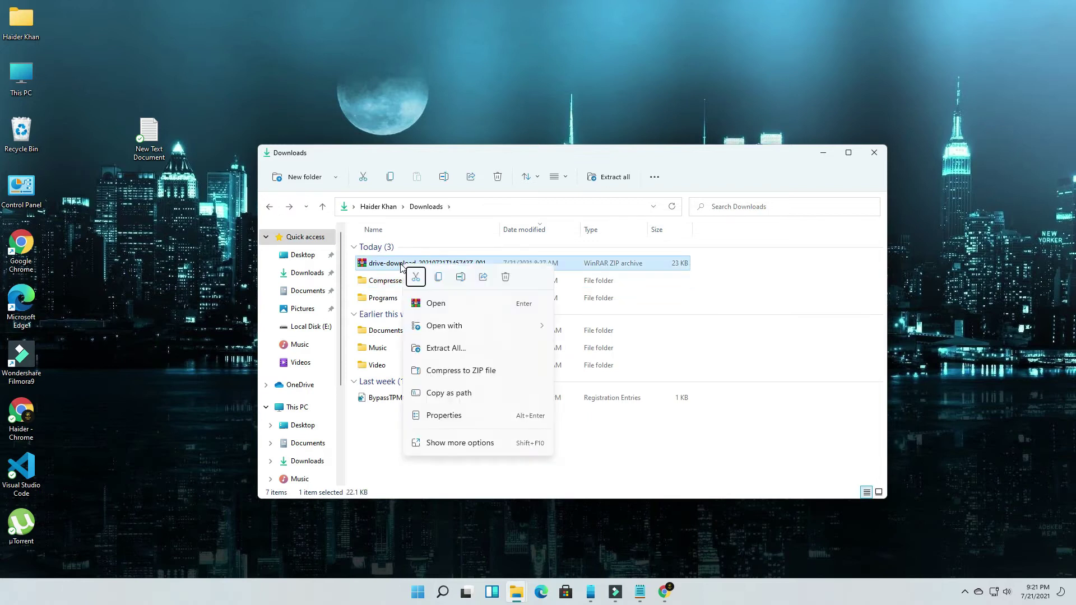
{"action": "left_click", "coordinate": [480, 350]}
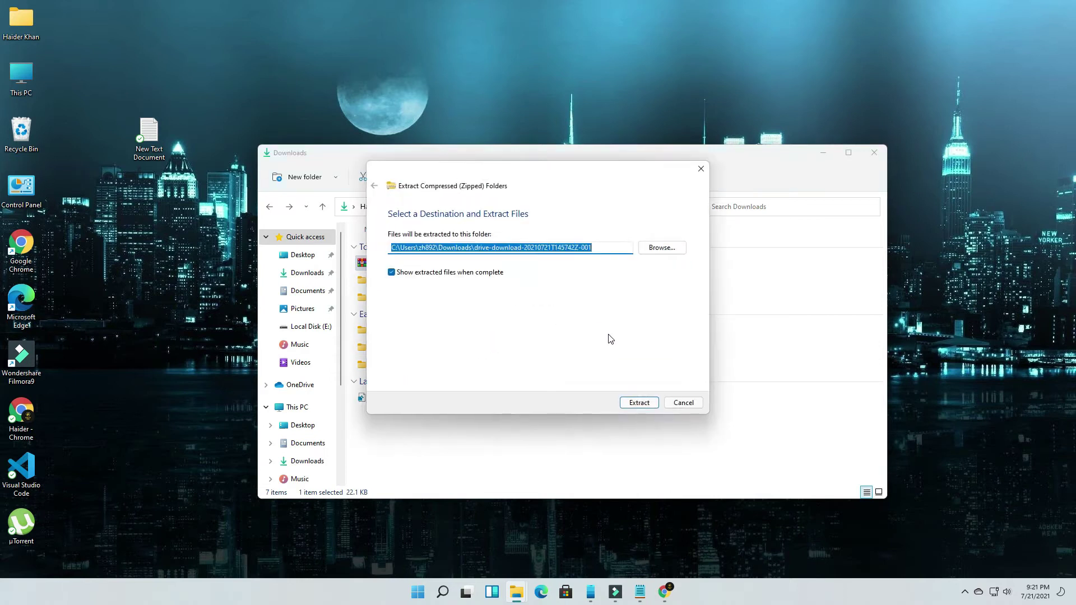
{"action": "left_click", "coordinate": [639, 403]}
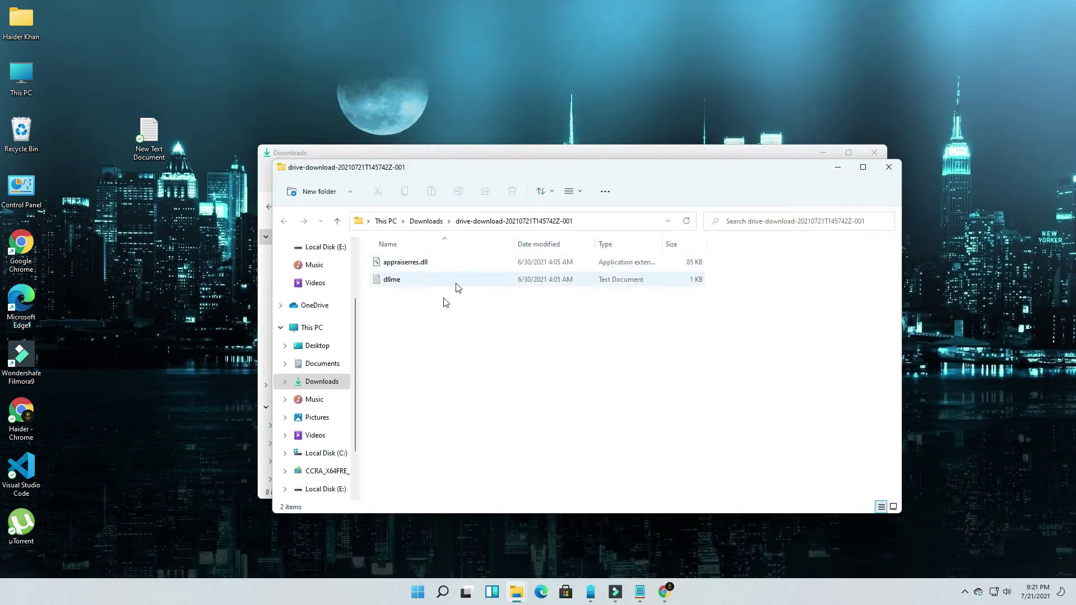
Step: Copy appraiserres.dll and dllme into the sources folder of the CCRA_X64FRE_EN-US_DV5 (D:) drive, replacing the existing files, and close the extracted folder's window
{"action": "left_click_drag", "start_coordinate": [429, 388], "coordinate": [390, 264]}
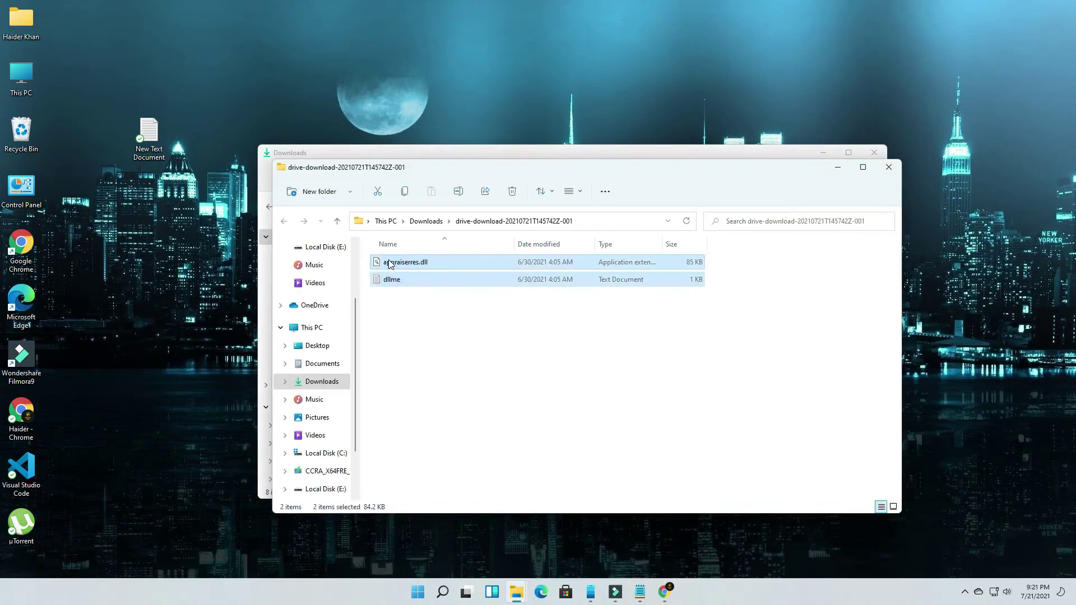
{"action": "right_click", "coordinate": [390, 264]}
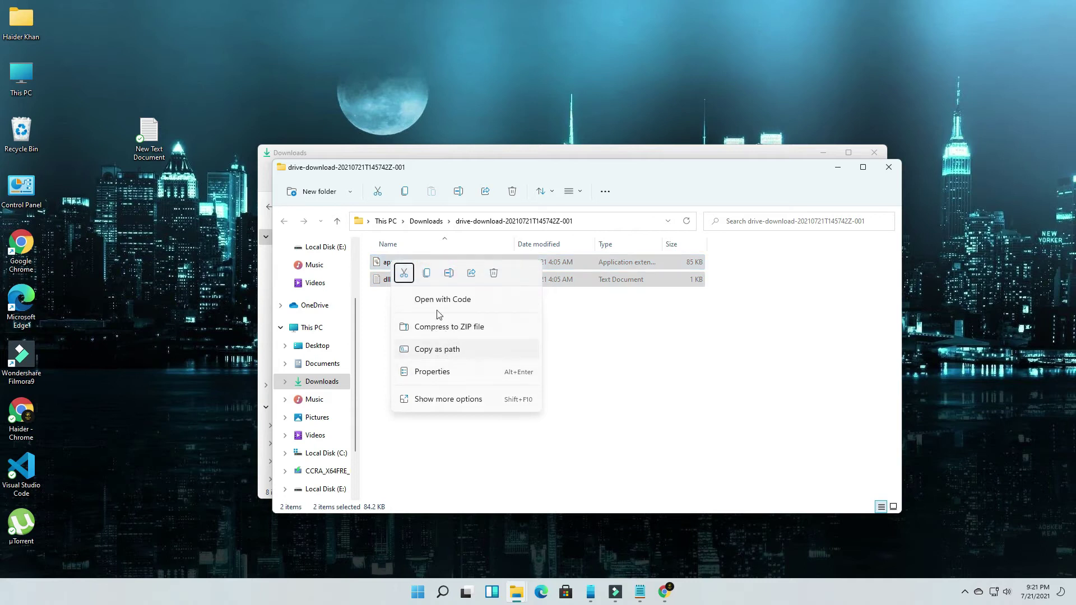
{"action": "left_click", "coordinate": [426, 275]}
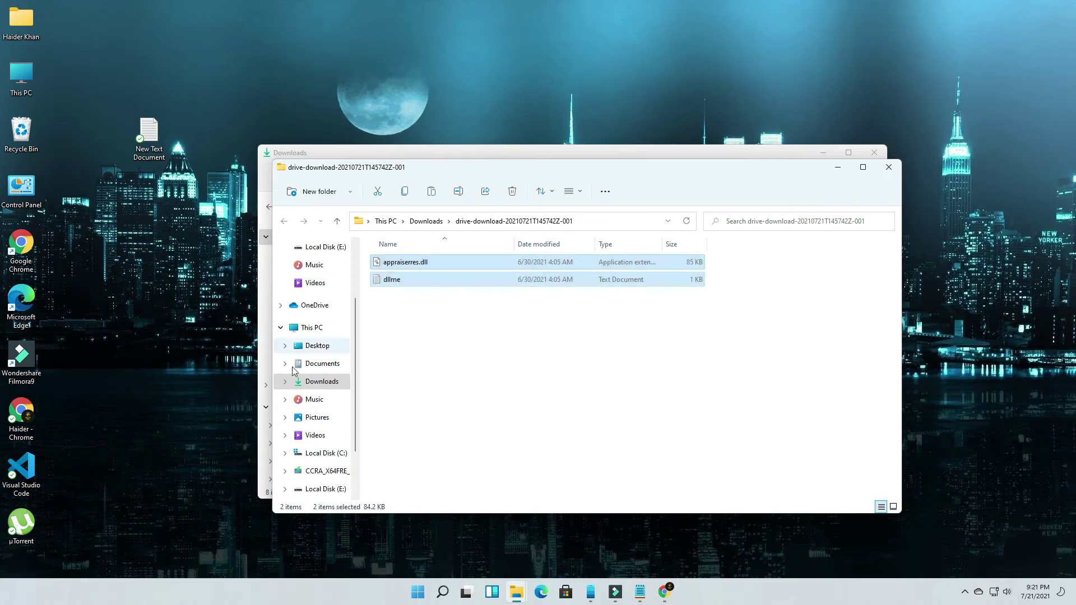
{"action": "left_click", "coordinate": [35, 87]}
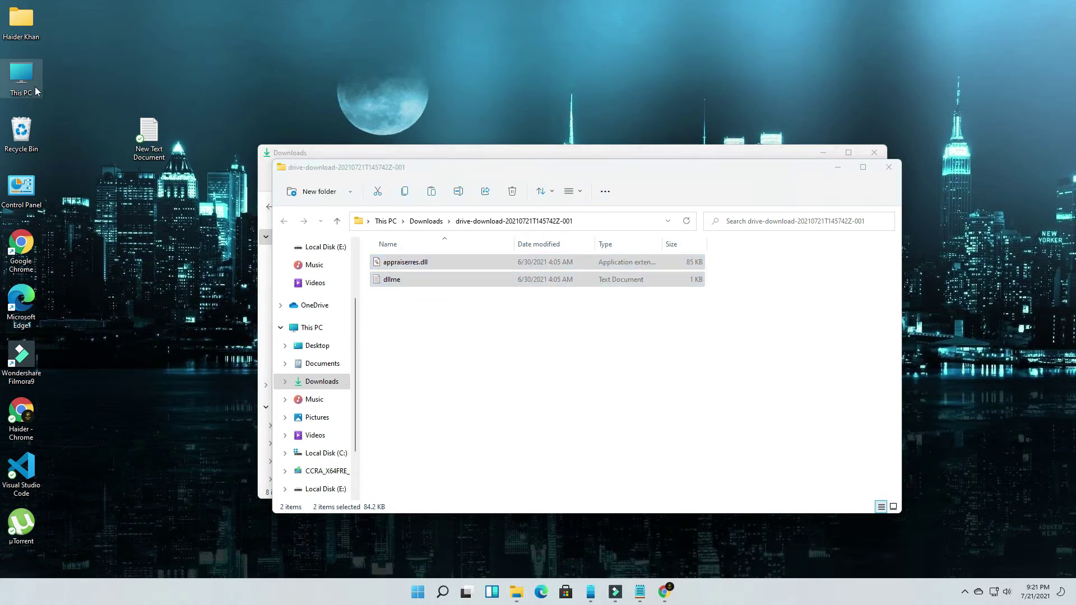
{"action": "double_click", "coordinate": [35, 87]}
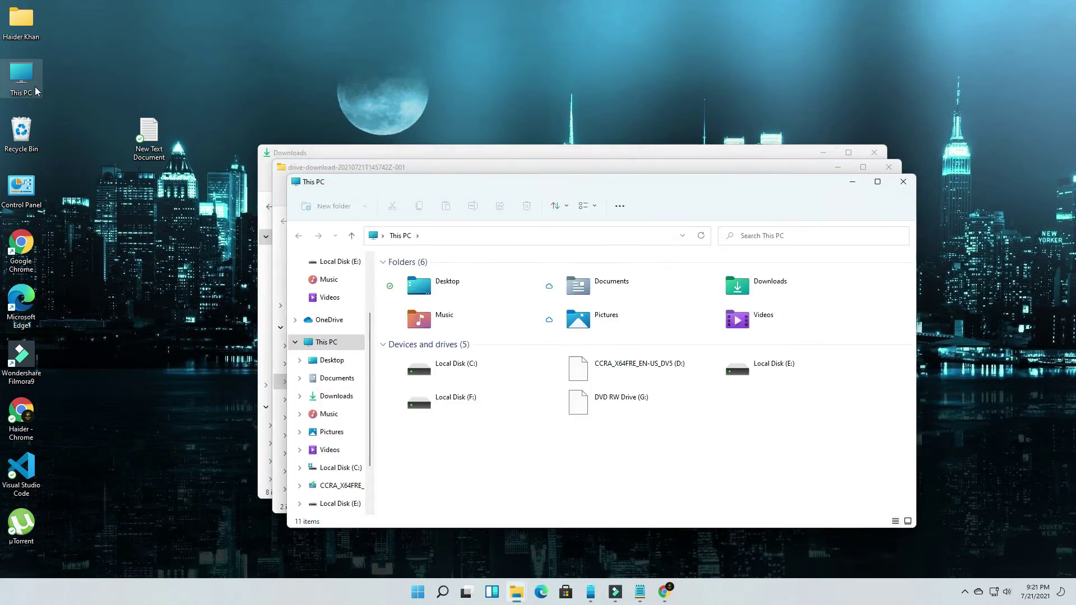
{"action": "double_click", "coordinate": [624, 364]}
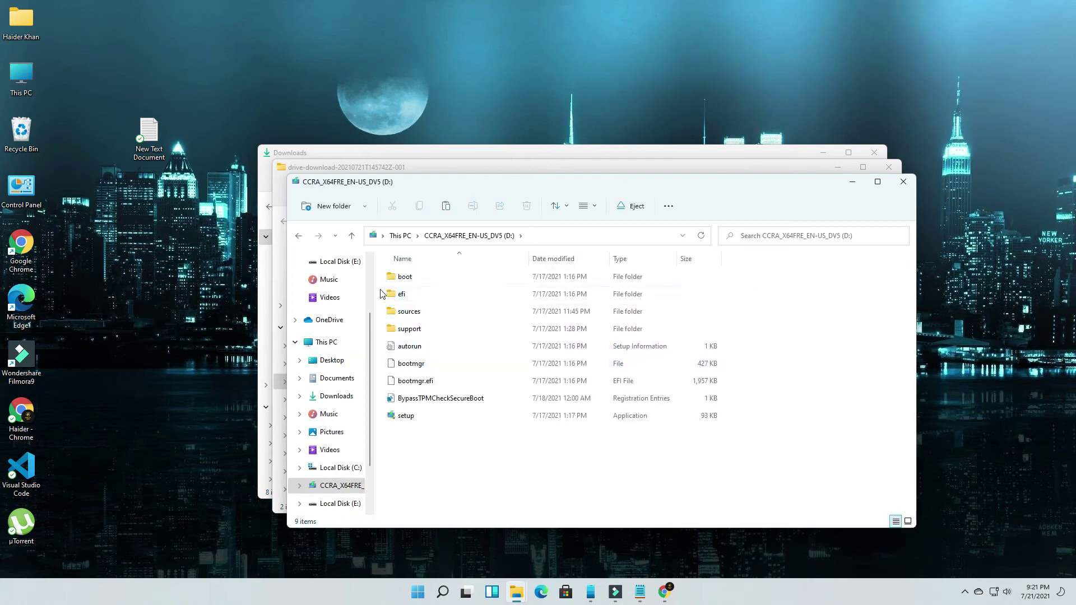
{"action": "double_click", "coordinate": [416, 314]}
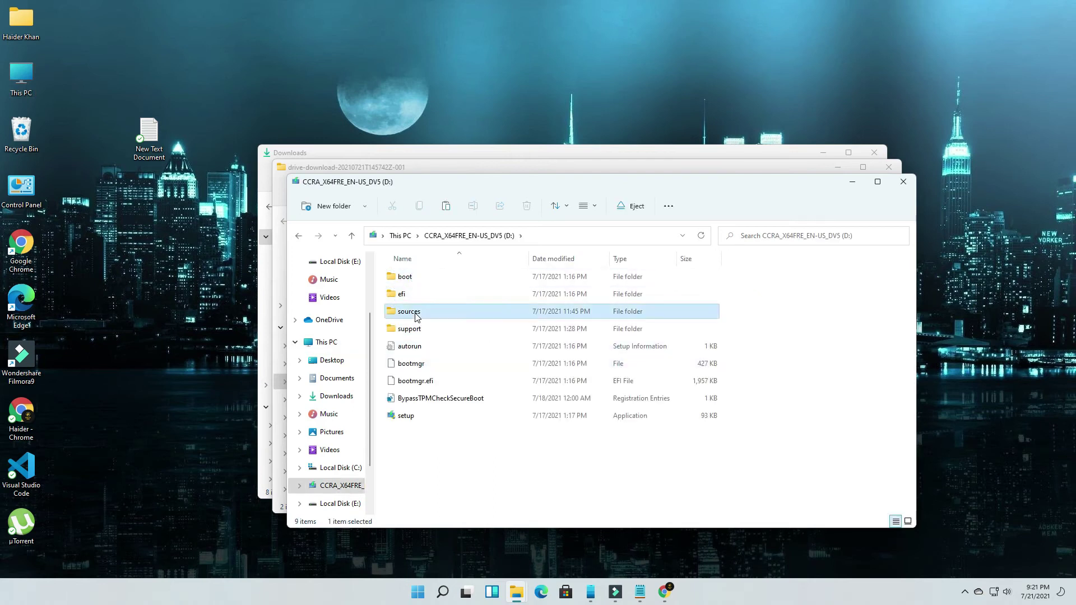
{"action": "right_click", "coordinate": [773, 277]}
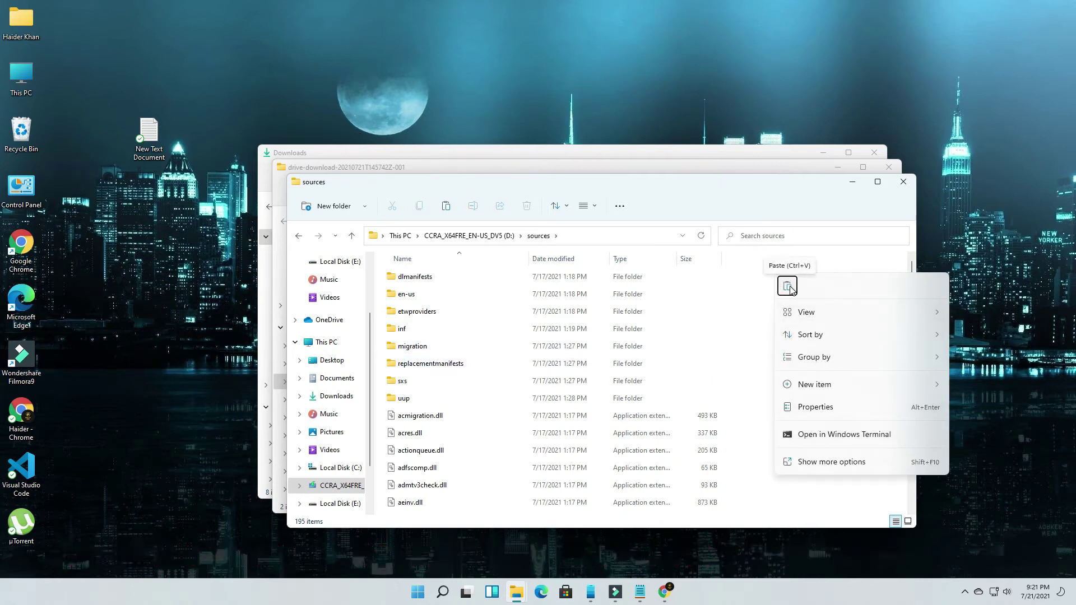
{"action": "left_click", "coordinate": [788, 286]}
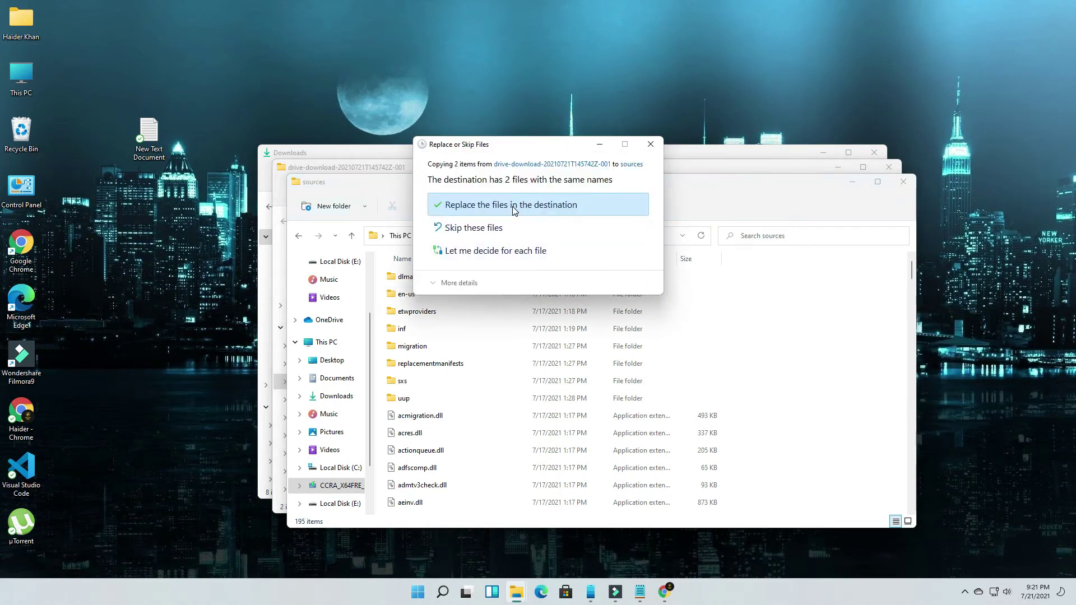
{"action": "left_click", "coordinate": [514, 206]}
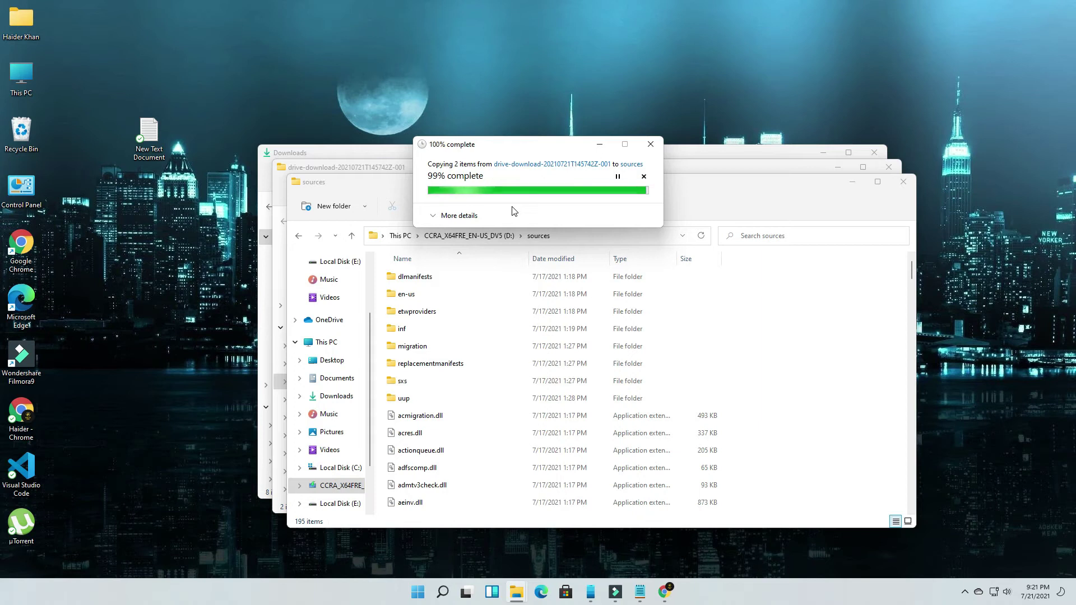
{"action": "left_click_drag", "start_coordinate": [753, 195], "coordinate": [674, 254]}
{"action": "left_click", "coordinate": [888, 164]}
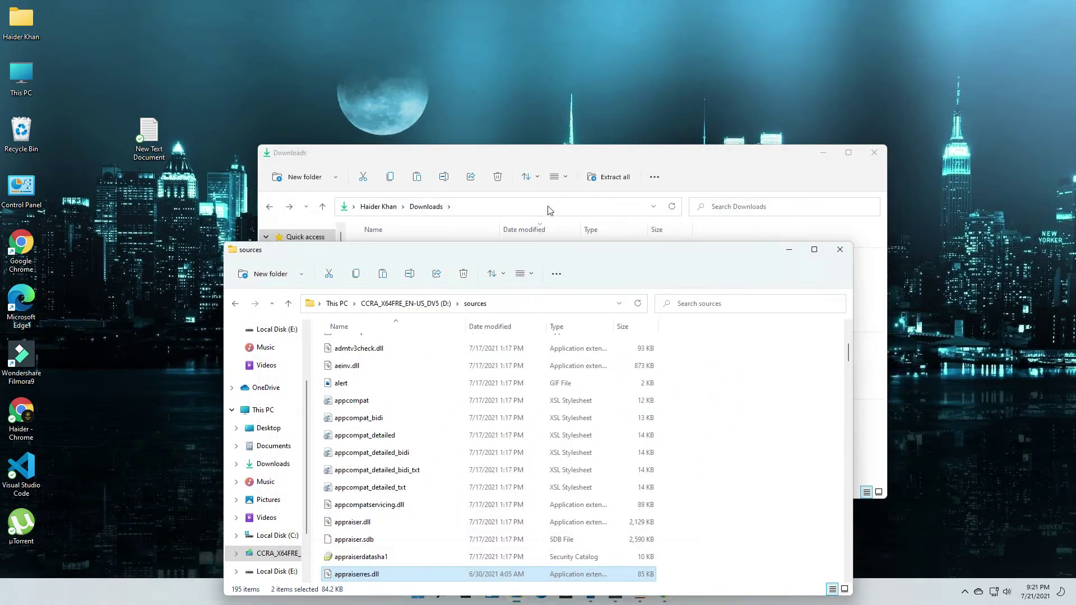
Step: Copy BypassTPMCheckSecureBoot from Downloads to the root of the CCRA_X64FRE_EN-US_DV5 (D:) drive, replacing the existing file, and close the drive's window
{"action": "left_click_drag", "start_coordinate": [637, 158], "coordinate": [695, 73]}
{"action": "left_click", "coordinate": [473, 332]}
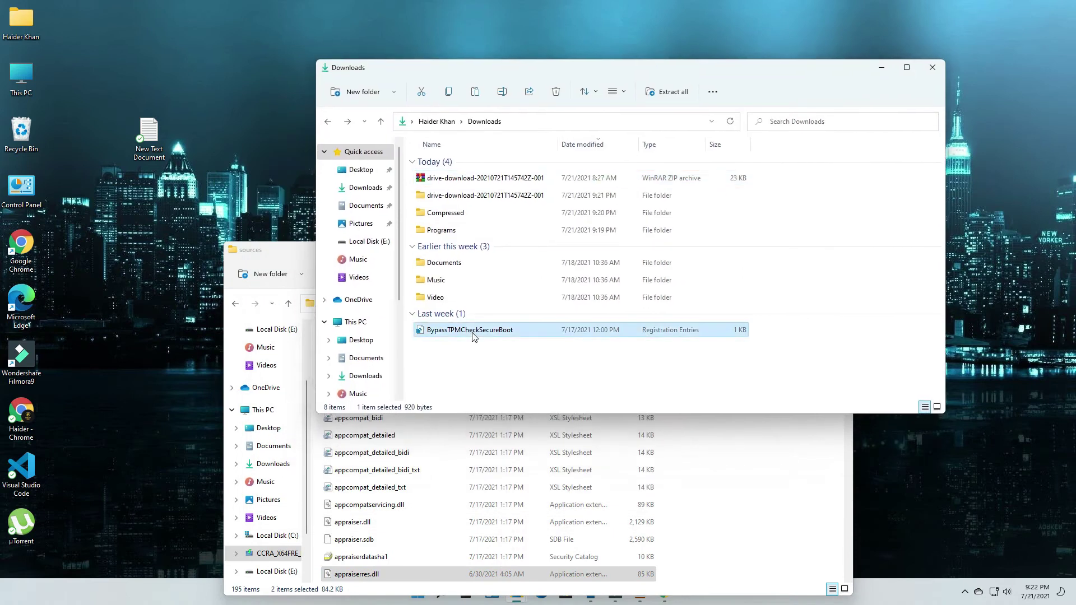
{"action": "right_click", "coordinate": [473, 335]}
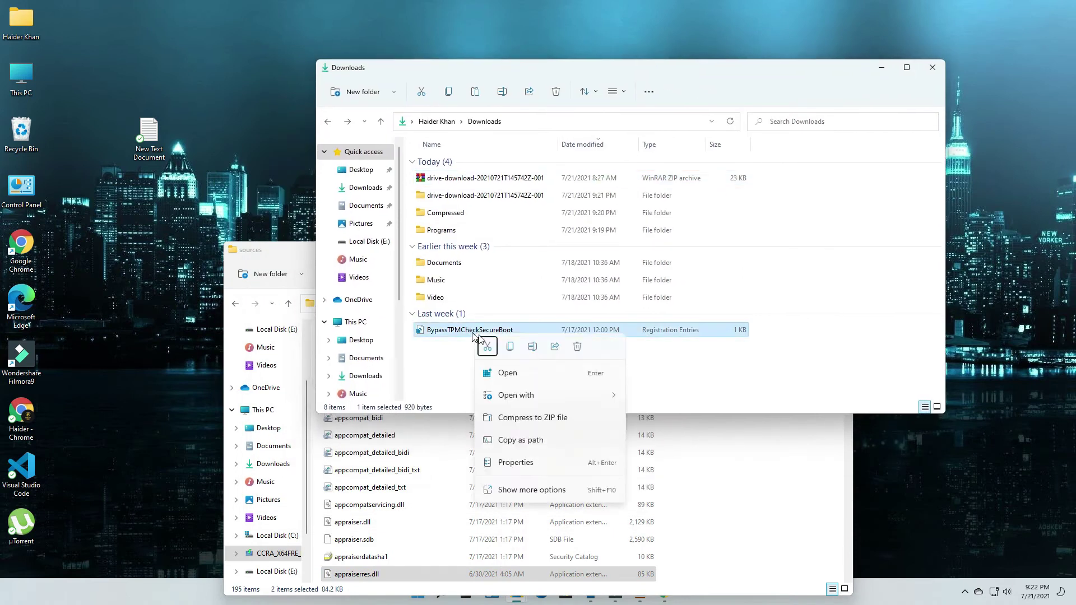
{"action": "left_click", "coordinate": [510, 347]}
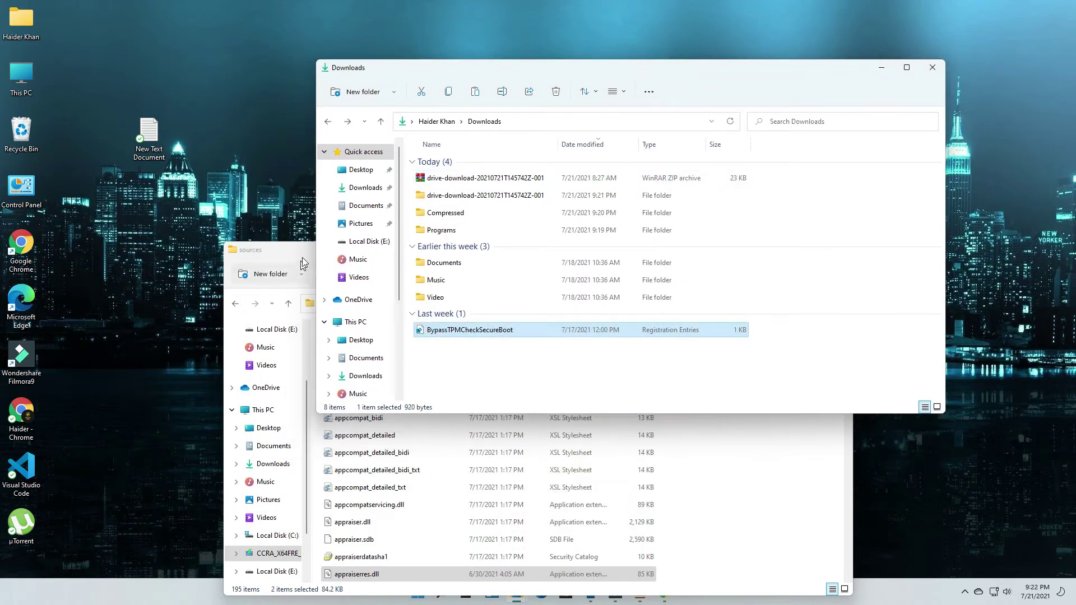
{"action": "left_click_drag", "start_coordinate": [302, 258], "coordinate": [259, 59]}
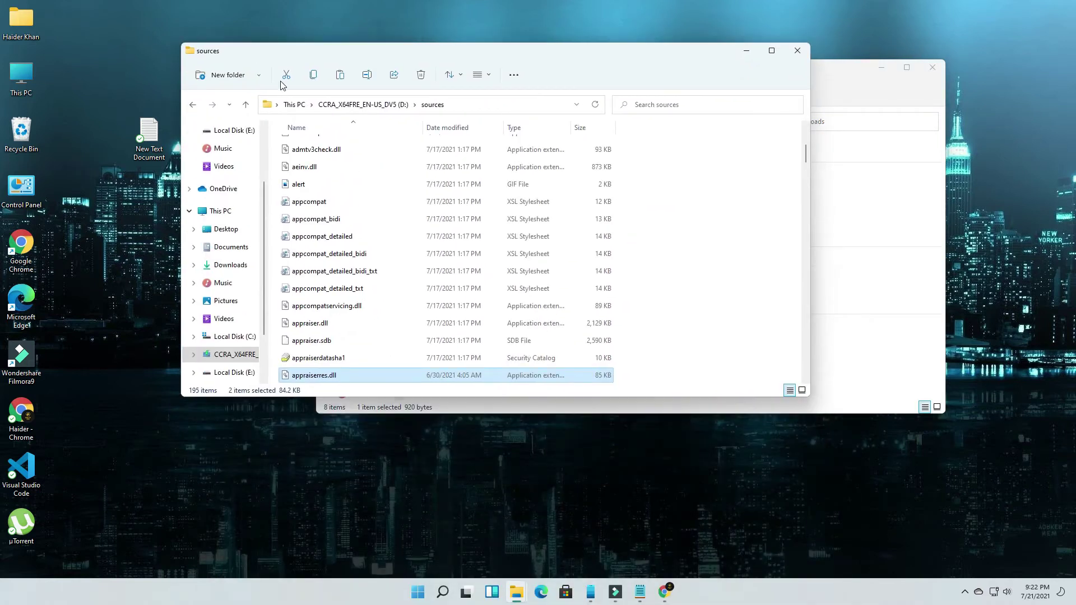
{"action": "left_click", "coordinate": [193, 105]}
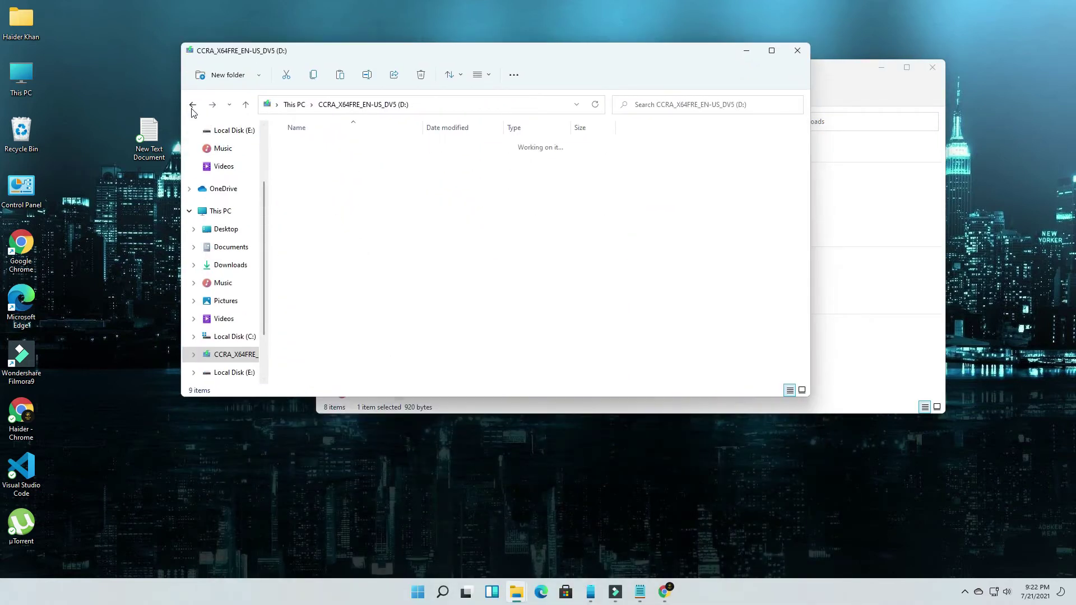
{"action": "right_click", "coordinate": [647, 156]}
{"action": "left_click", "coordinate": [658, 163]}
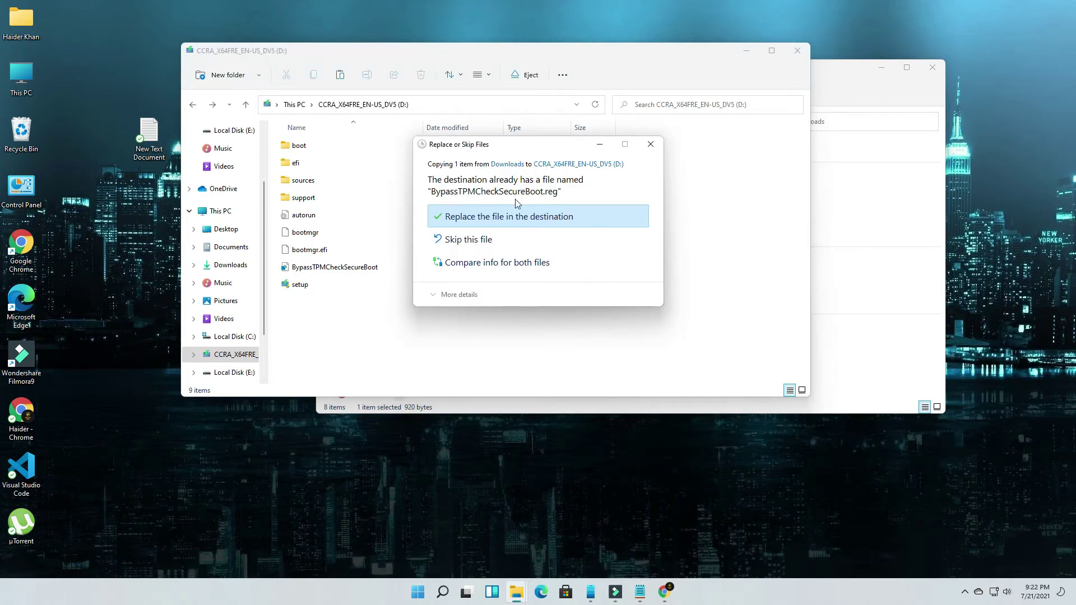
{"action": "left_click", "coordinate": [494, 216]}
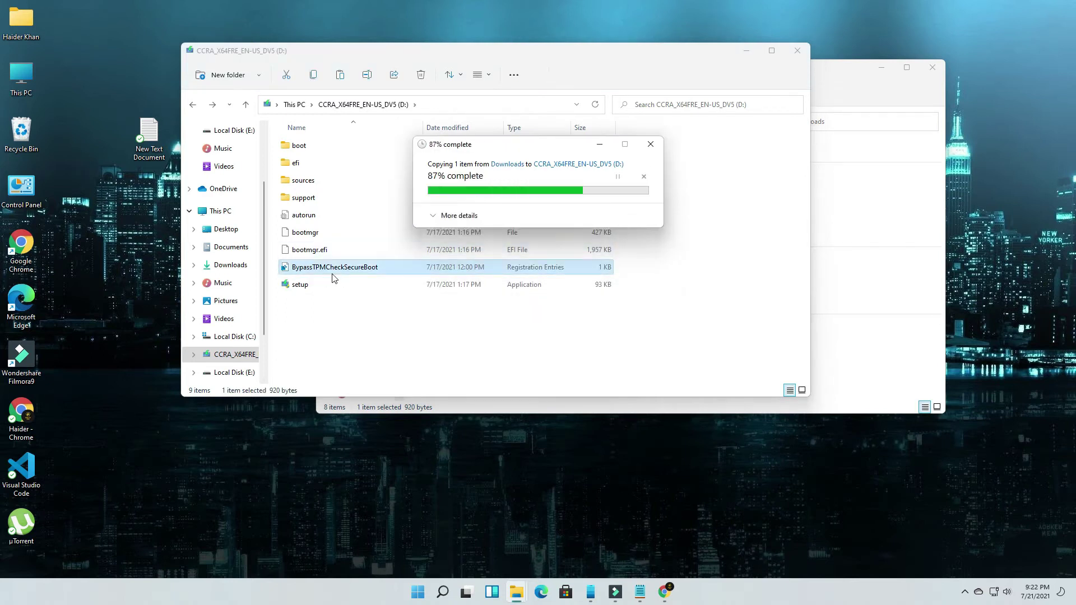
{"action": "right_click", "coordinate": [713, 158]}
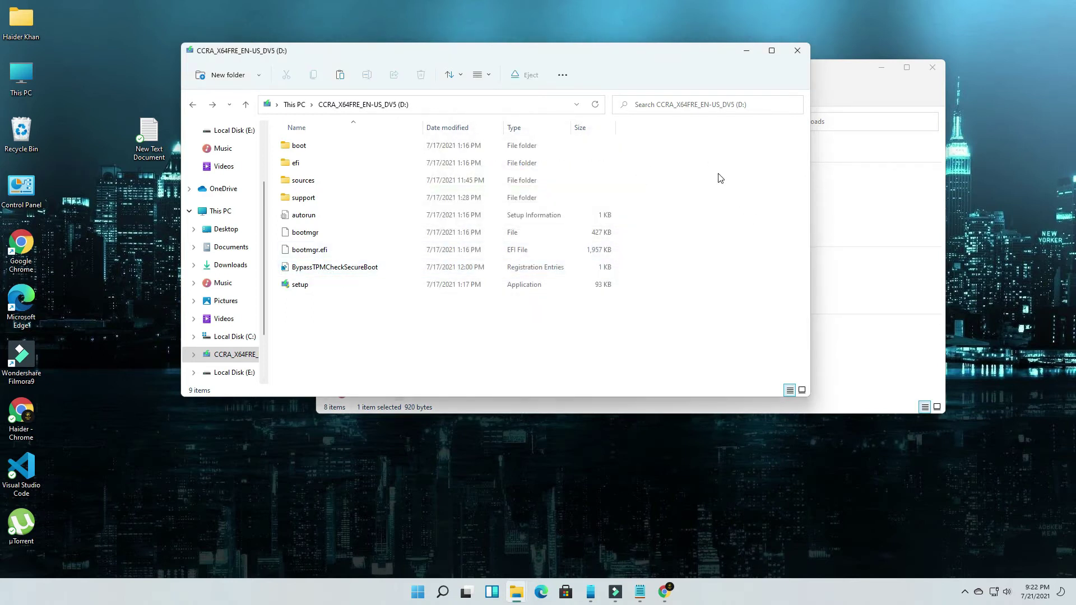
{"action": "left_click", "coordinate": [797, 50]}
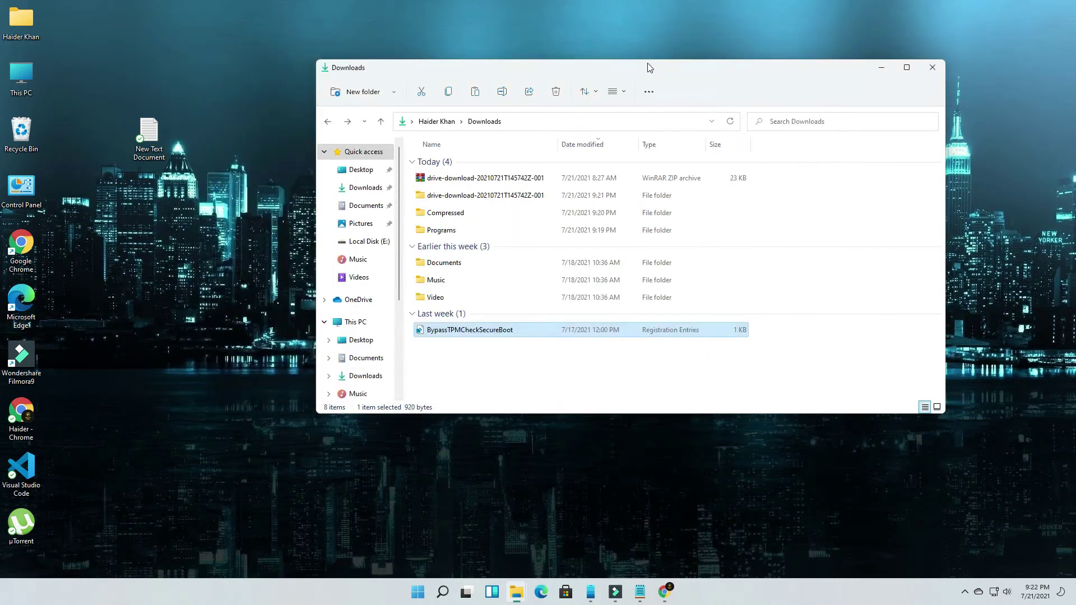
{"action": "right_click", "coordinate": [439, 18]}
{"action": "left_click", "coordinate": [481, 102]}
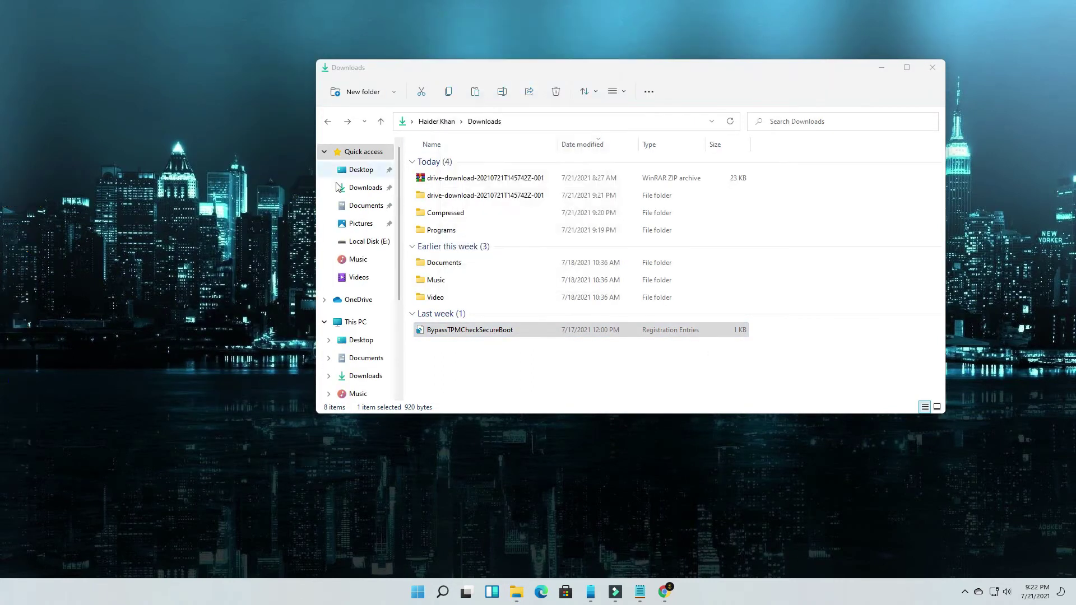
{"action": "right_click", "coordinate": [286, 57]}
{"action": "left_click", "coordinate": [320, 139]}
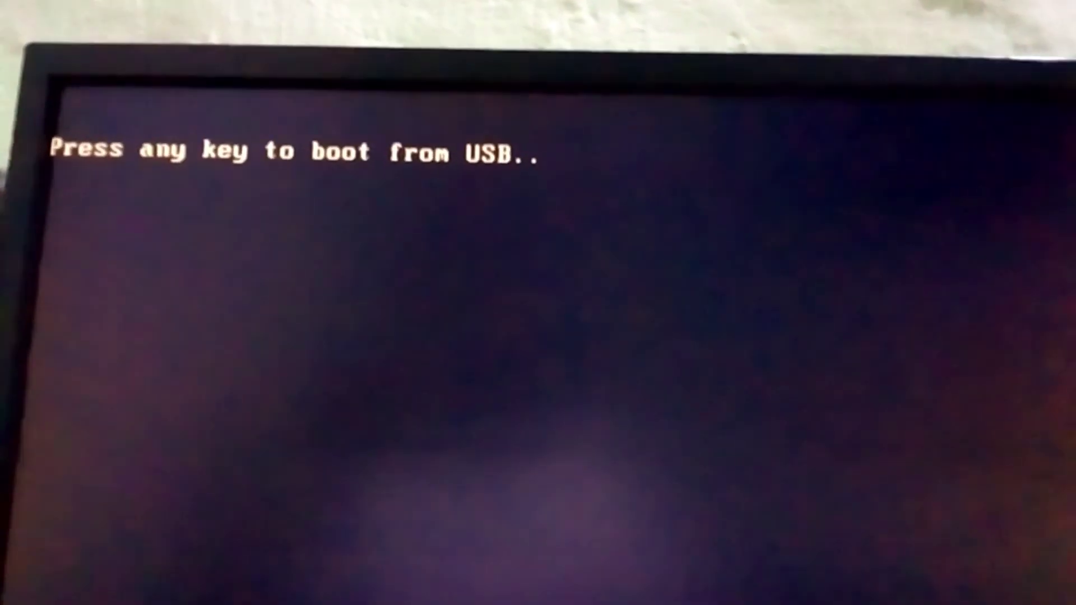
Step: Boot the computer from the USB drive and start the Windows installation with English (United States) and the US keyboard
{"action": "key", "text": "Return"}
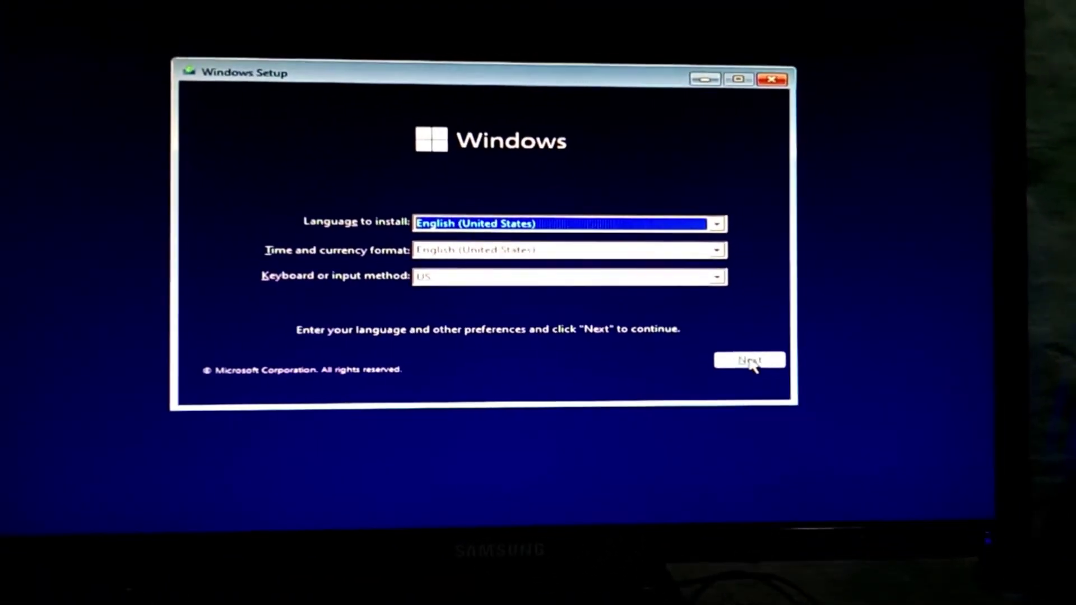
{"action": "left_click", "coordinate": [773, 372]}
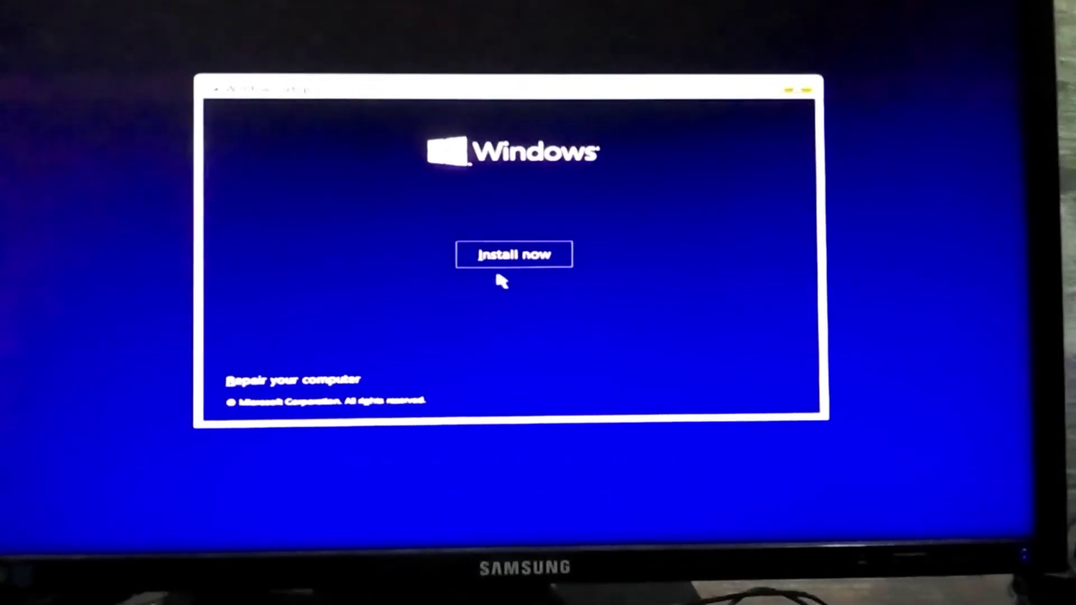
{"action": "left_click", "coordinate": [527, 269]}
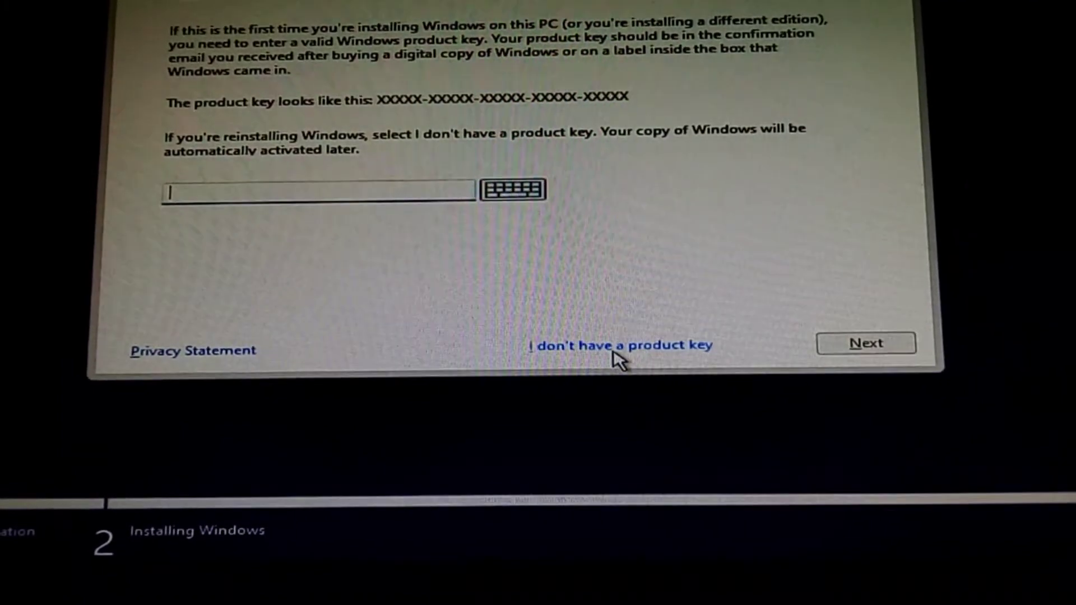
Step: Try to continue the Windows setup without a product key, and cancel the installation at the system requirements page
{"action": "left_click", "coordinate": [614, 354]}
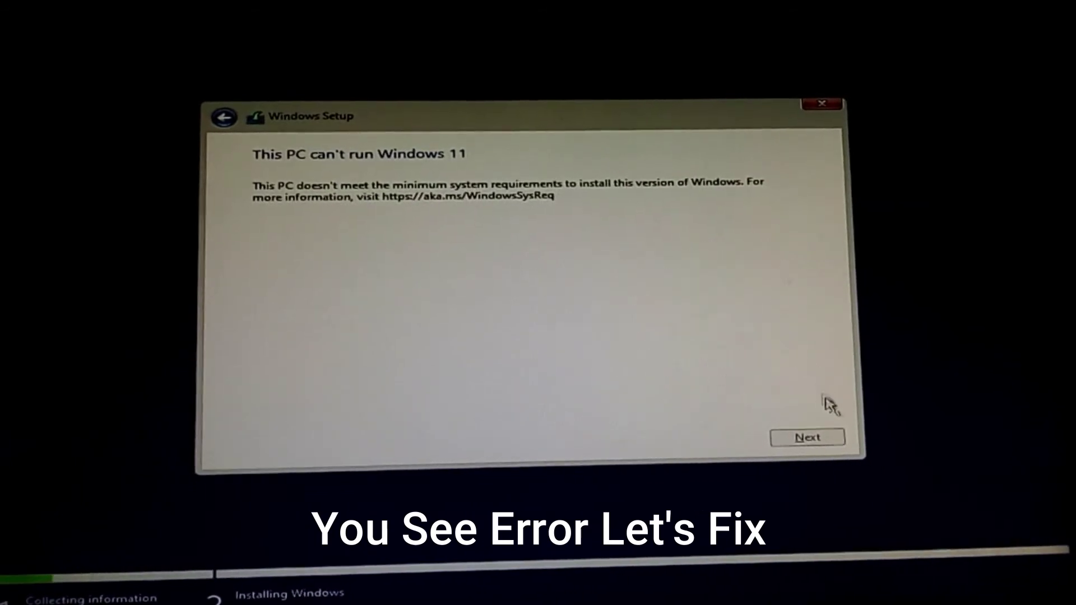
{"action": "left_click", "coordinate": [820, 111]}
{"action": "left_click", "coordinate": [668, 366]}
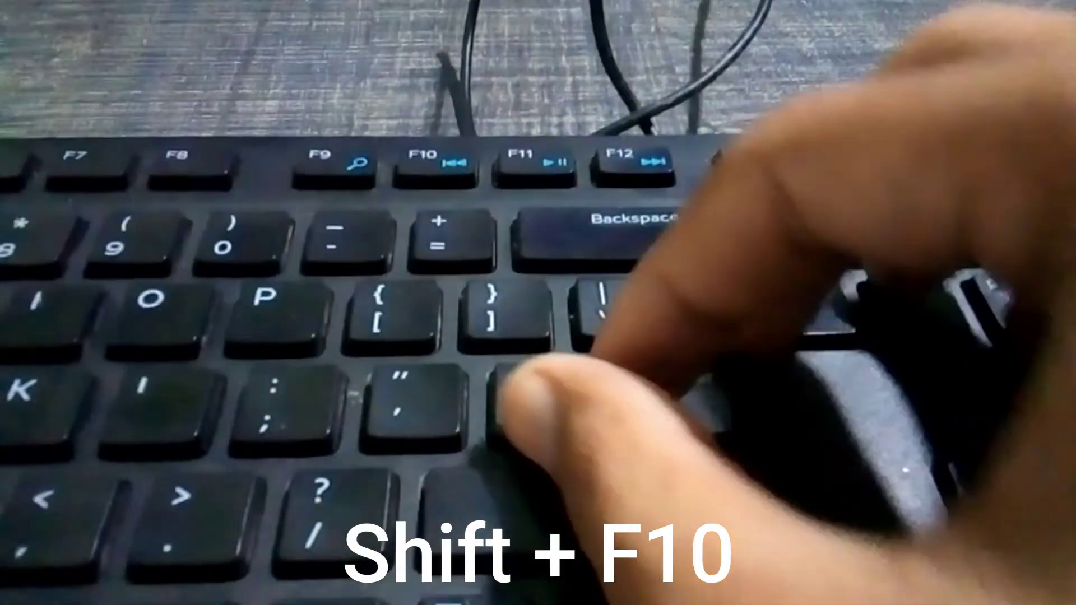
Step: Launch Notepad from a command prompt in Windows Setup and browse to the CCRA_X64FRE_EN-US_DV5 (D:) drive in its Open dialog
{"action": "key", "text": "shift+F10"}
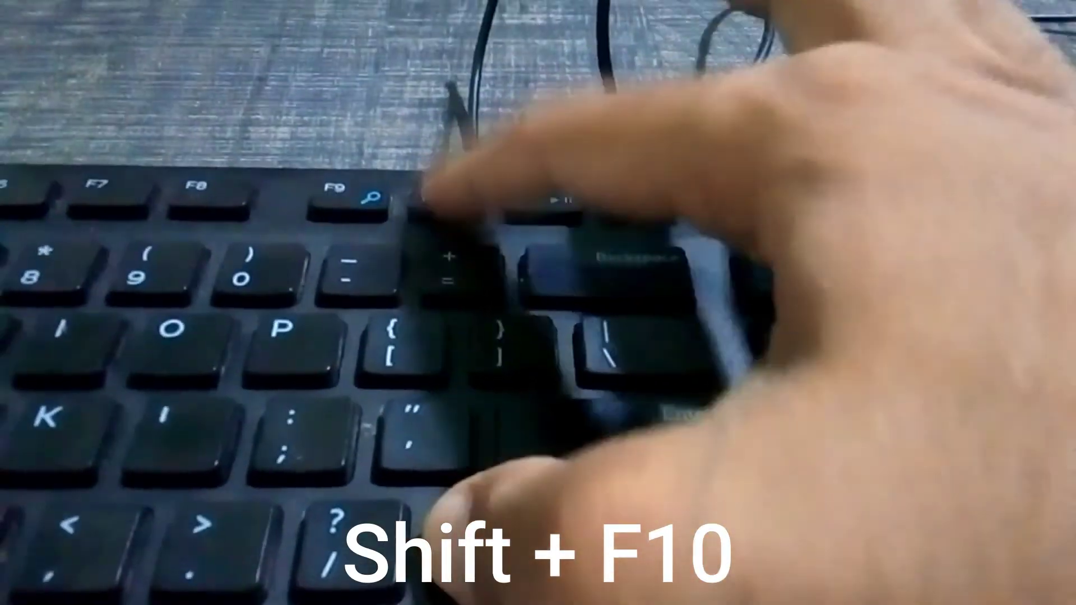
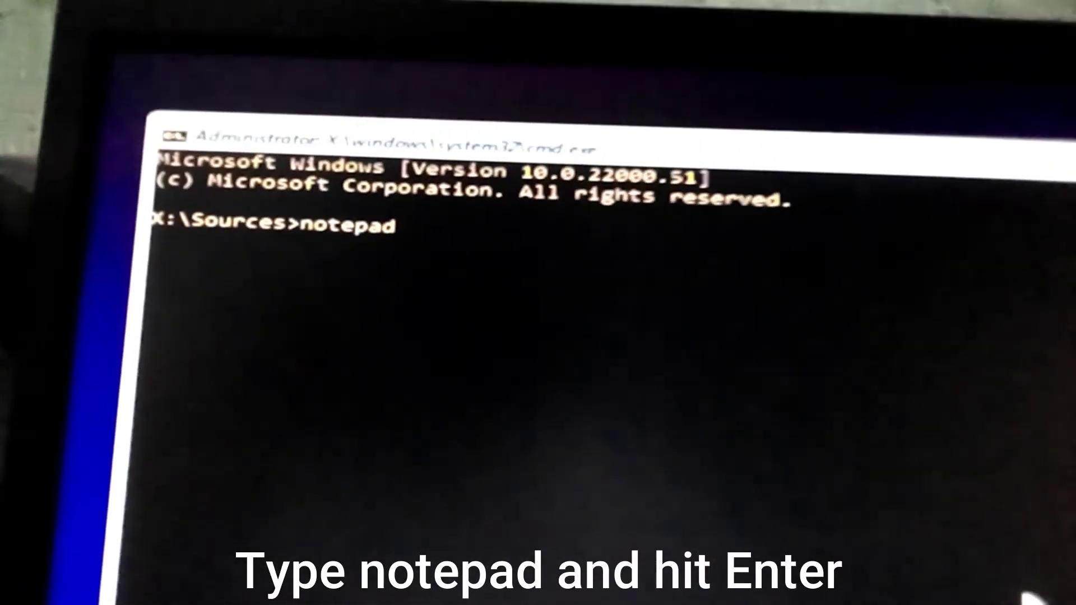
{"action": "key", "text": "Return"}
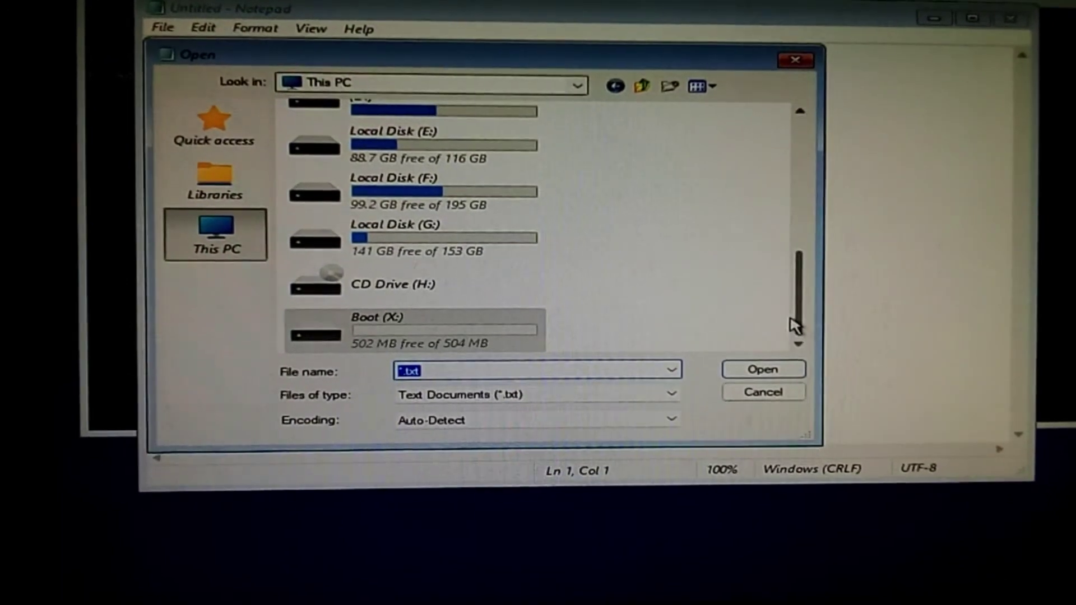
{"action": "scroll", "coordinate": [624, 262], "scroll_direction": "up", "scroll_amount": 5}
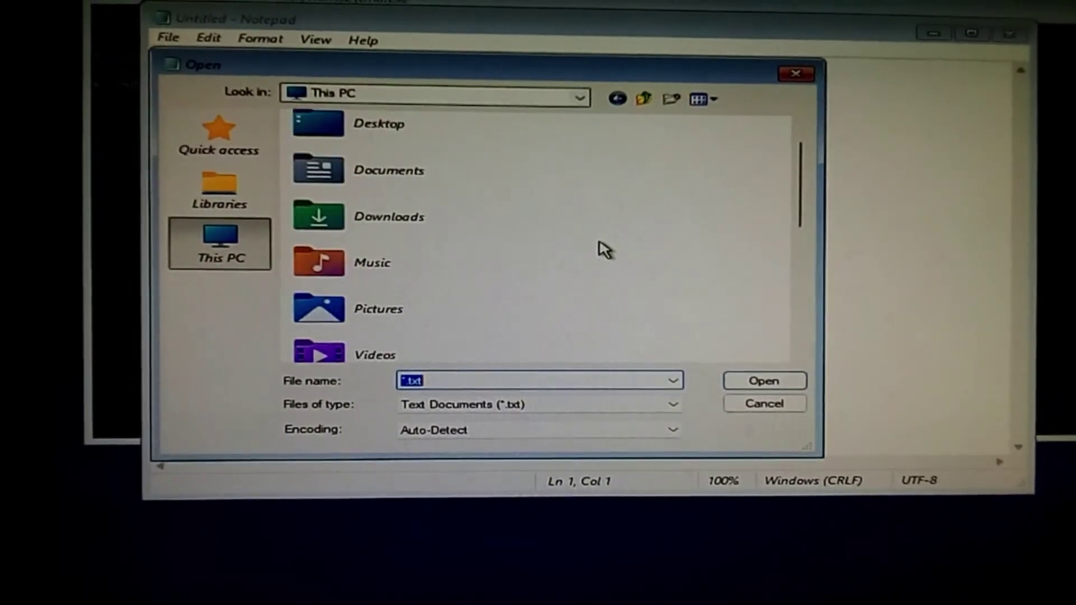
{"action": "scroll", "coordinate": [599, 247], "scroll_direction": "down", "scroll_amount": 5}
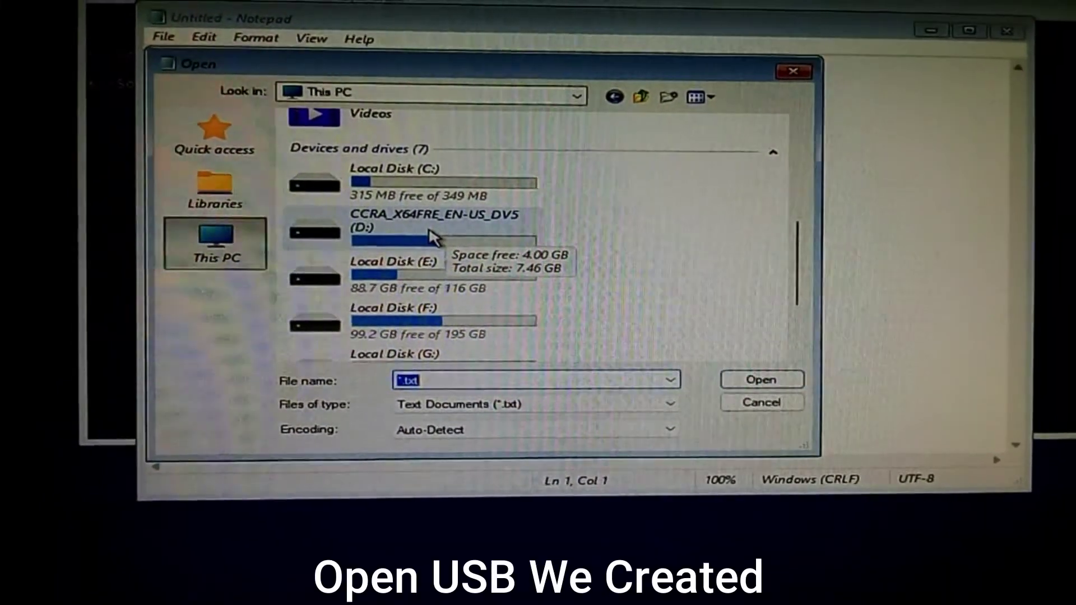
{"action": "double_click", "coordinate": [432, 236]}
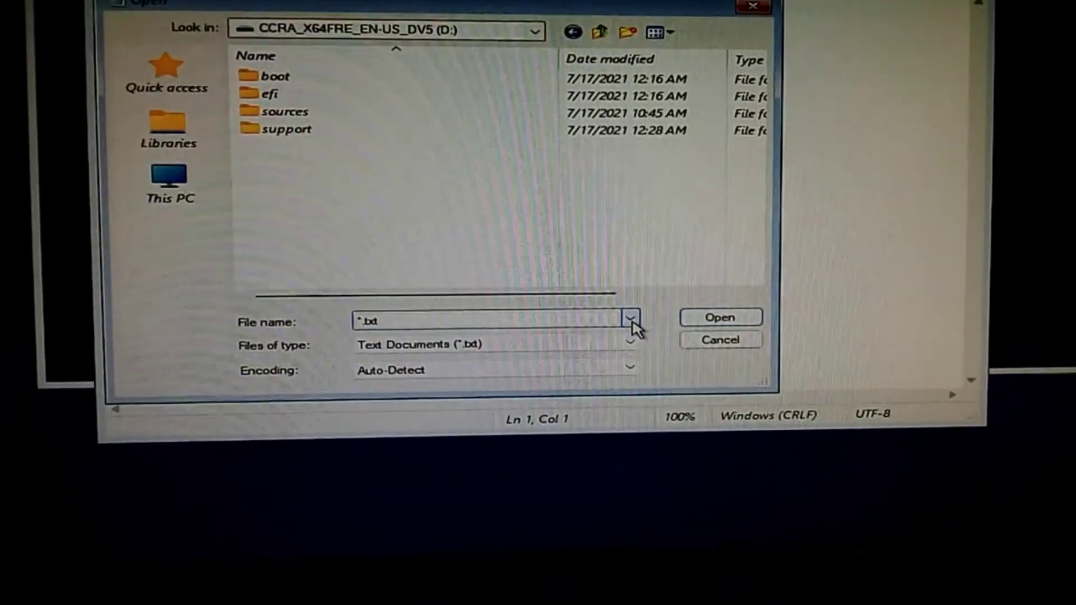
Step: List all file types on the USB drive and merge BypassTPMCheckSecureBoot into the registry
{"action": "left_click", "coordinate": [641, 315]}
{"action": "left_click", "coordinate": [647, 327]}
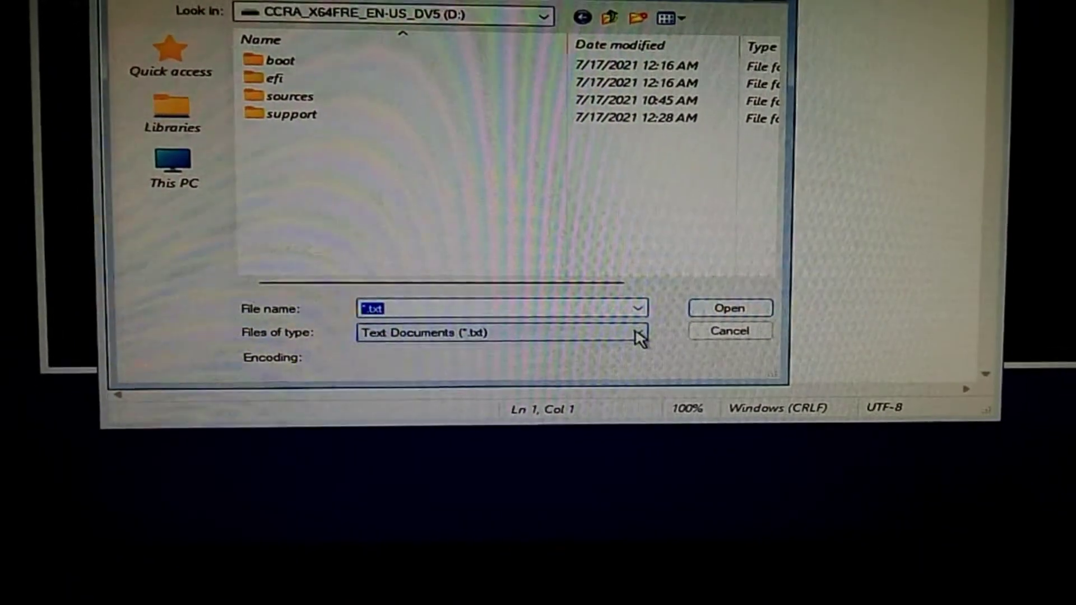
{"action": "left_click", "coordinate": [641, 335]}
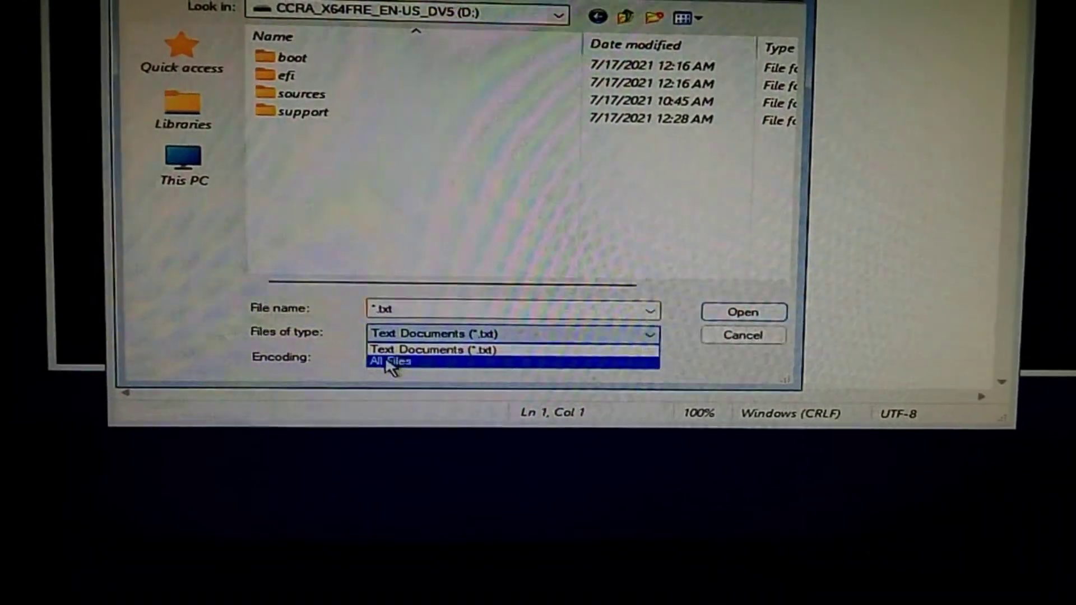
{"action": "left_click", "coordinate": [421, 362]}
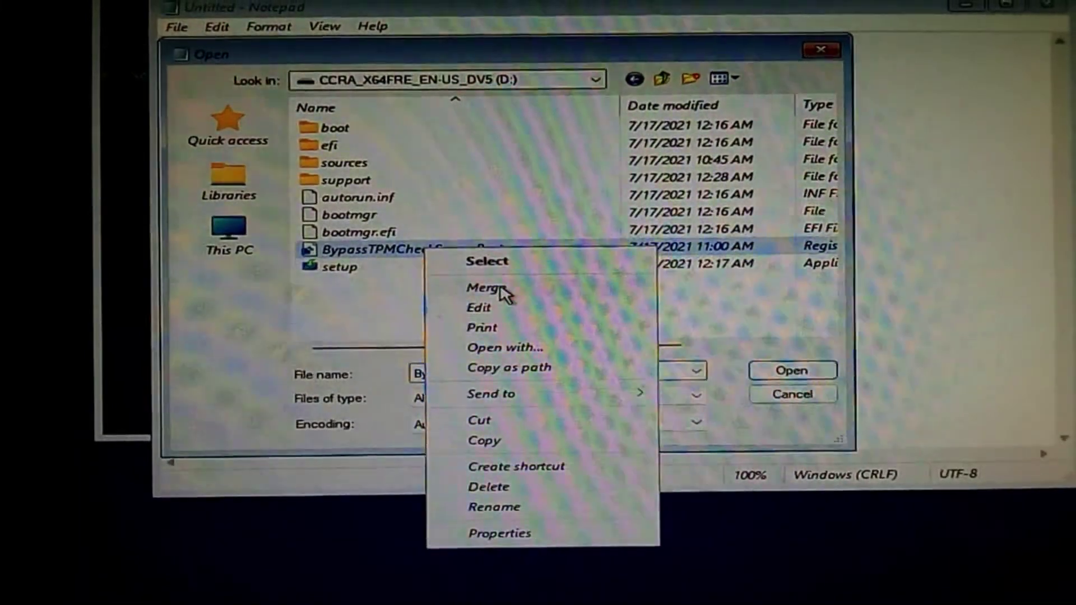
{"action": "left_click", "coordinate": [501, 287]}
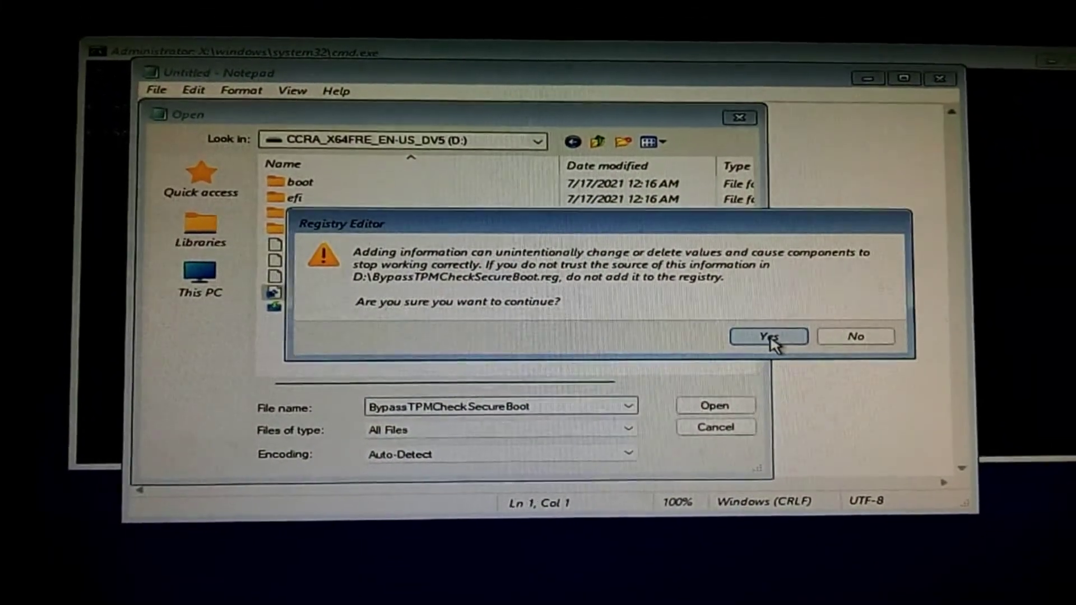
{"action": "left_click", "coordinate": [769, 337]}
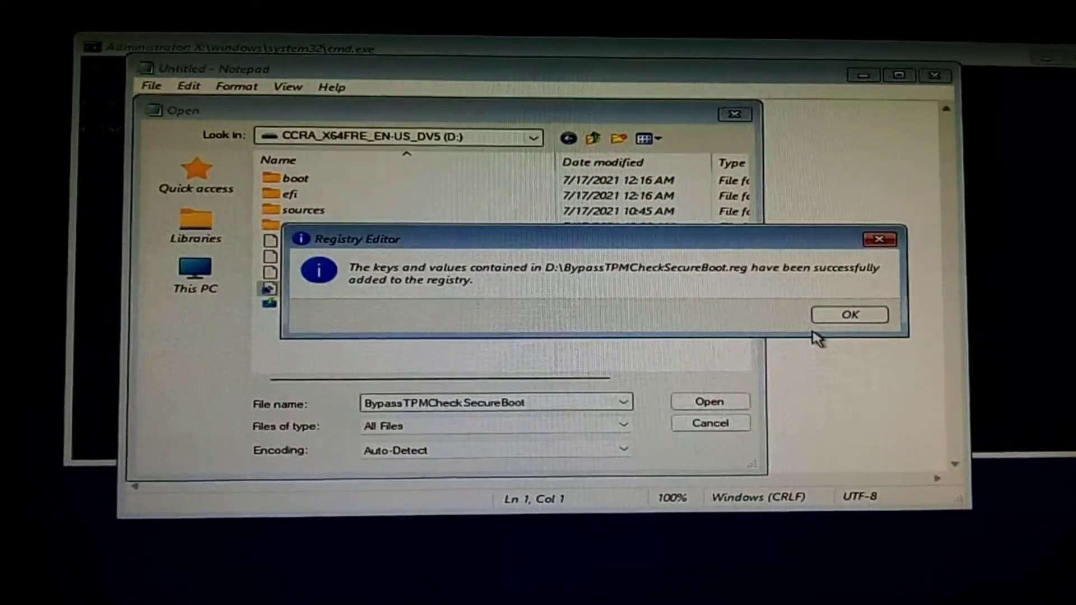
{"action": "left_click", "coordinate": [846, 313]}
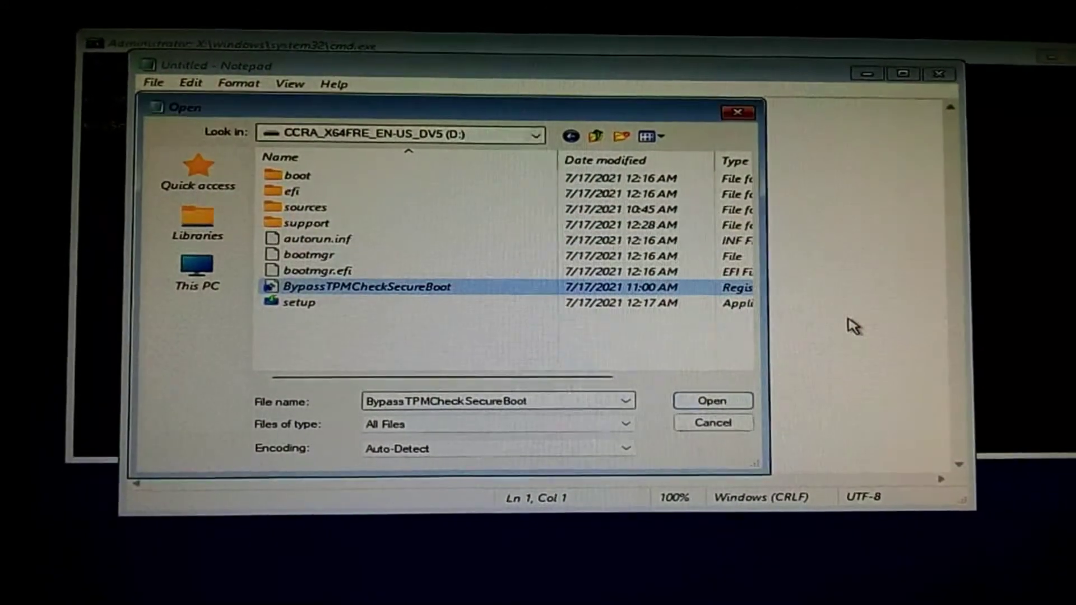
Step: Close the Open dialog, Notepad and the command prompt, and start the Windows installation again
{"action": "left_click", "coordinate": [737, 114]}
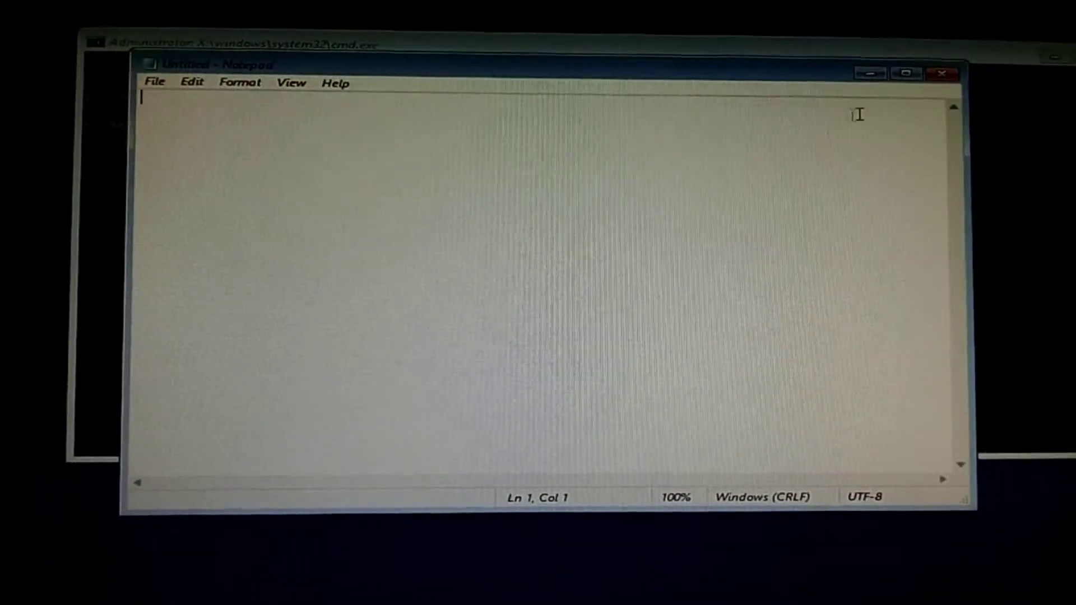
{"action": "left_click", "coordinate": [953, 81]}
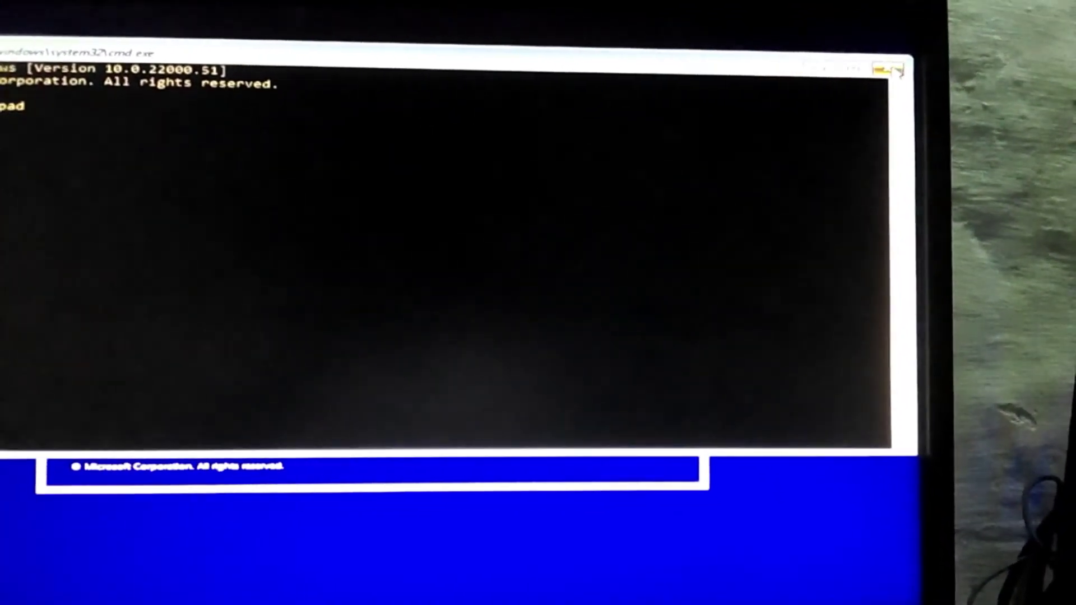
{"action": "left_click", "coordinate": [904, 80]}
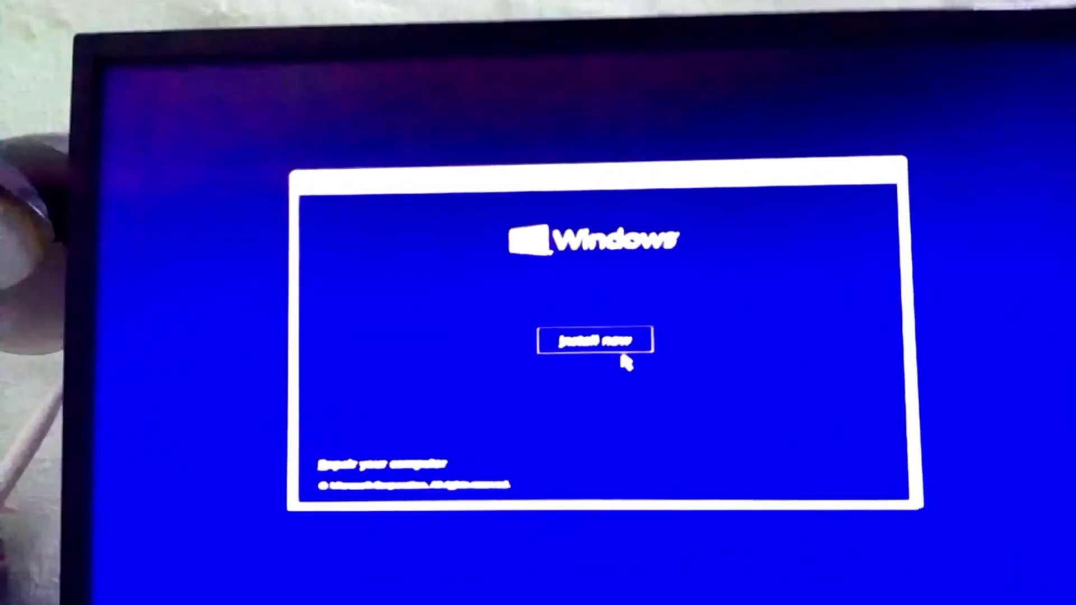
{"action": "left_click", "coordinate": [443, 303]}
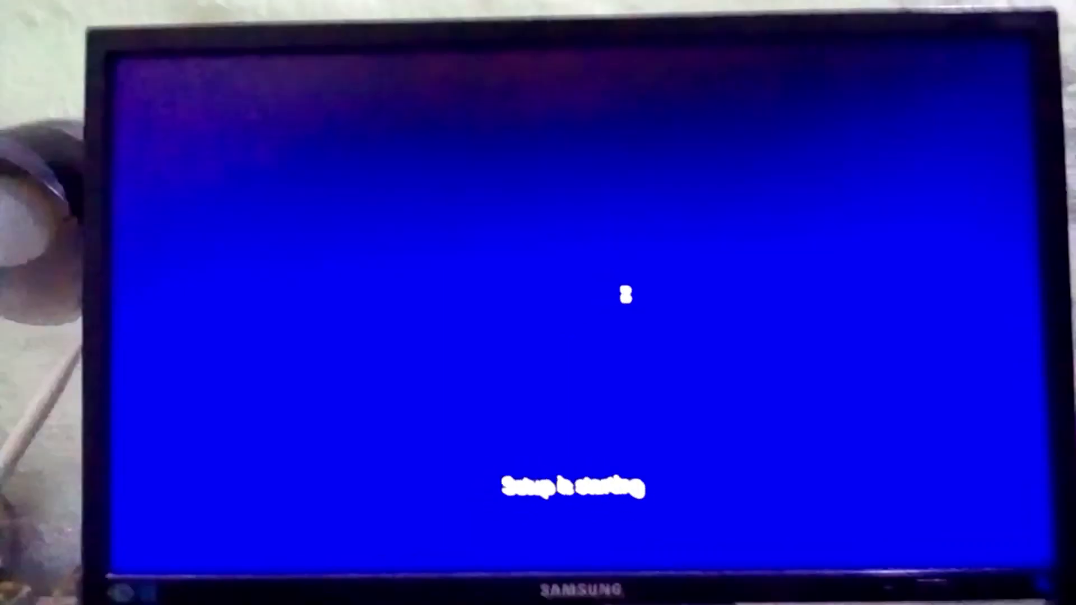